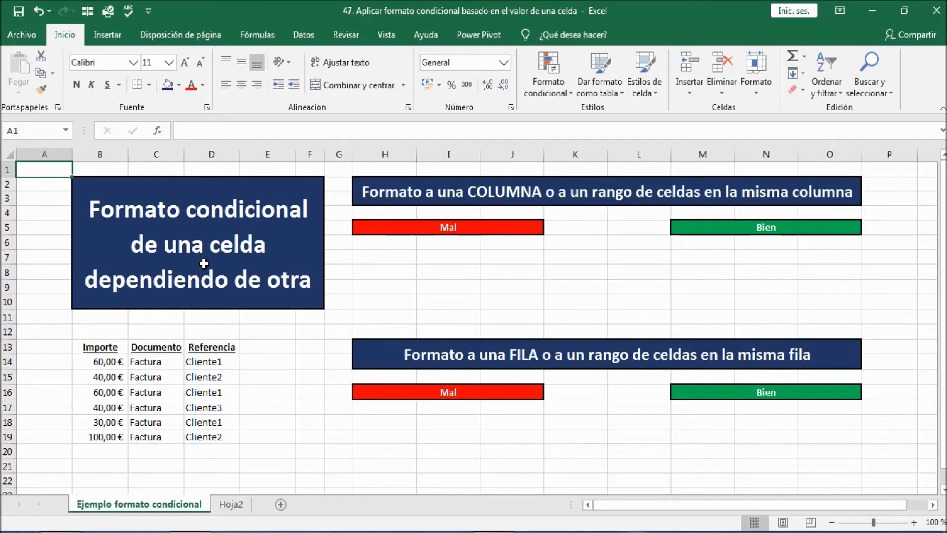
# Create a formula-based conditional formatting rule for cell C14 with the formula =$B$14>50.
pyautogui.click(148, 363)
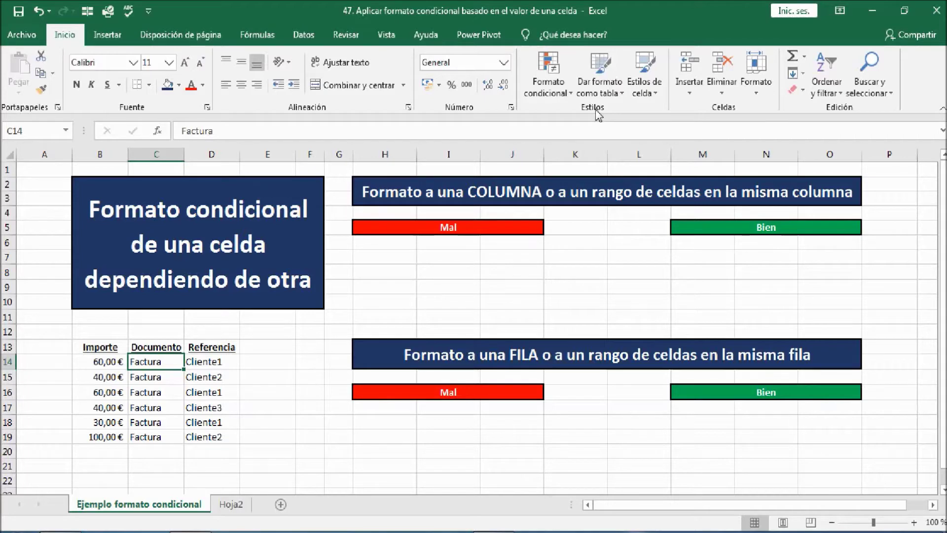
pyautogui.click(569, 95)
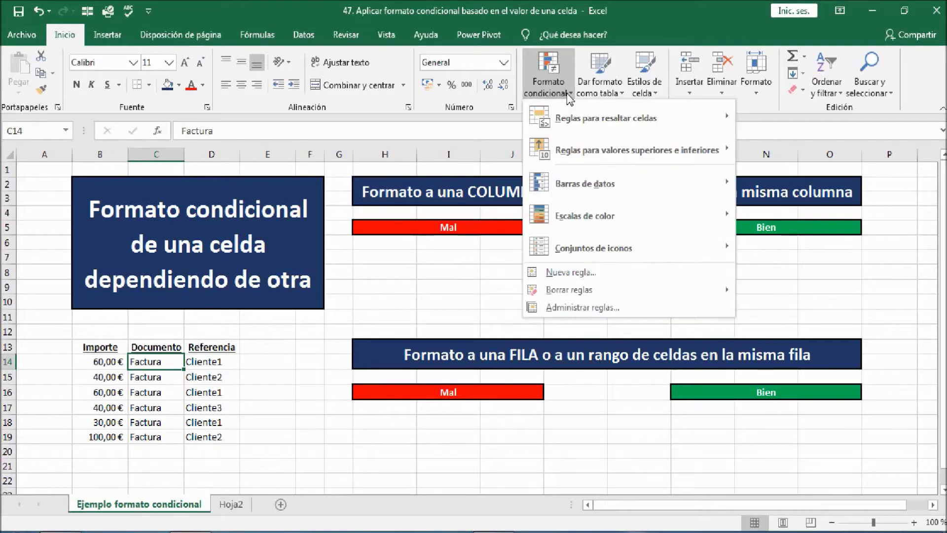
pyautogui.click(594, 275)
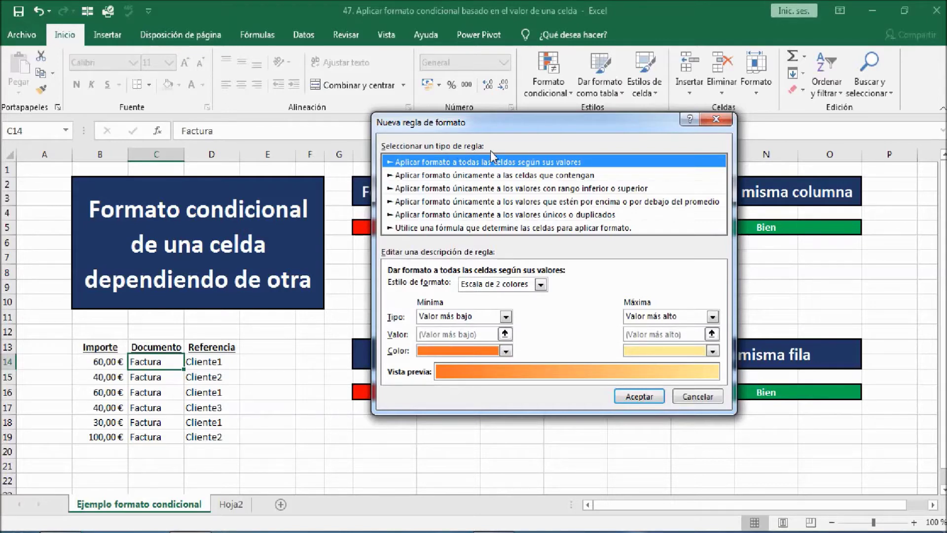
pyautogui.click(523, 228)
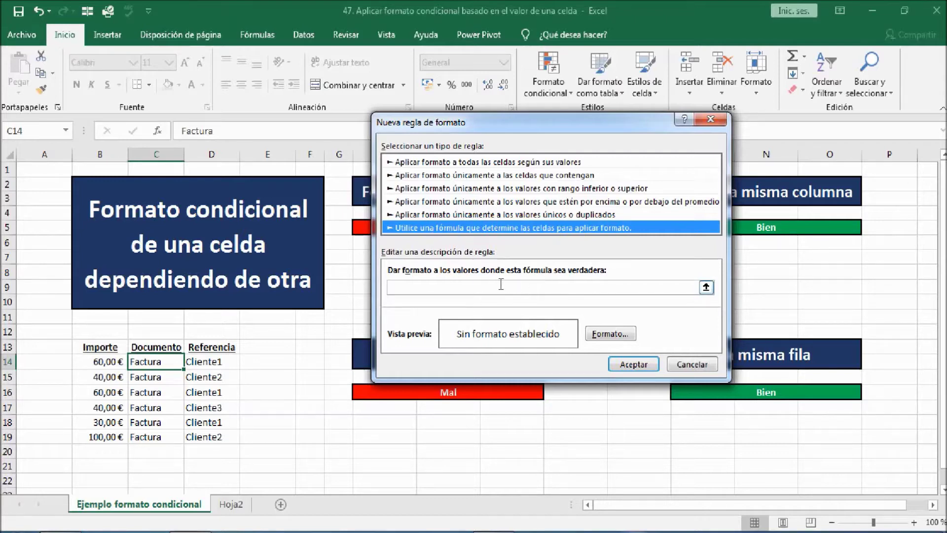
pyautogui.click(706, 288)
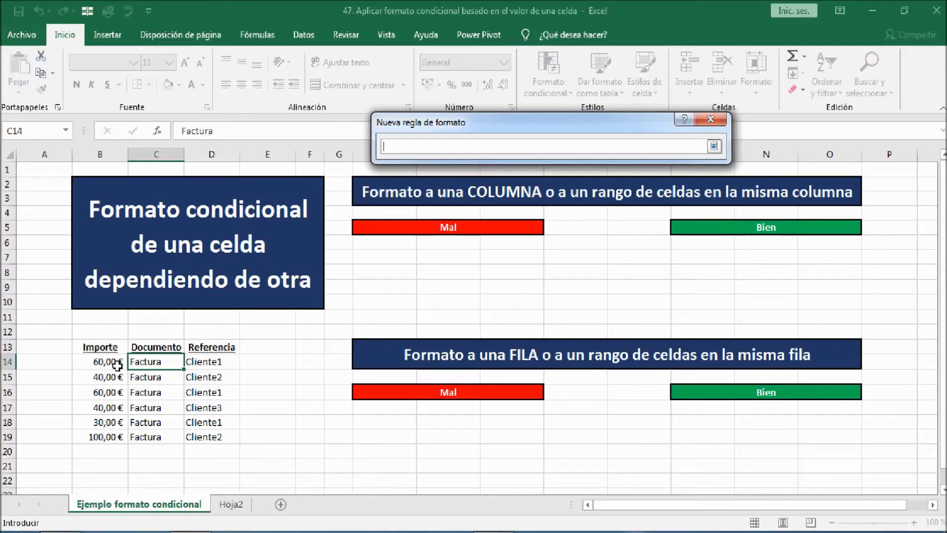
pyautogui.click(99, 362)
pyautogui.write('>50')
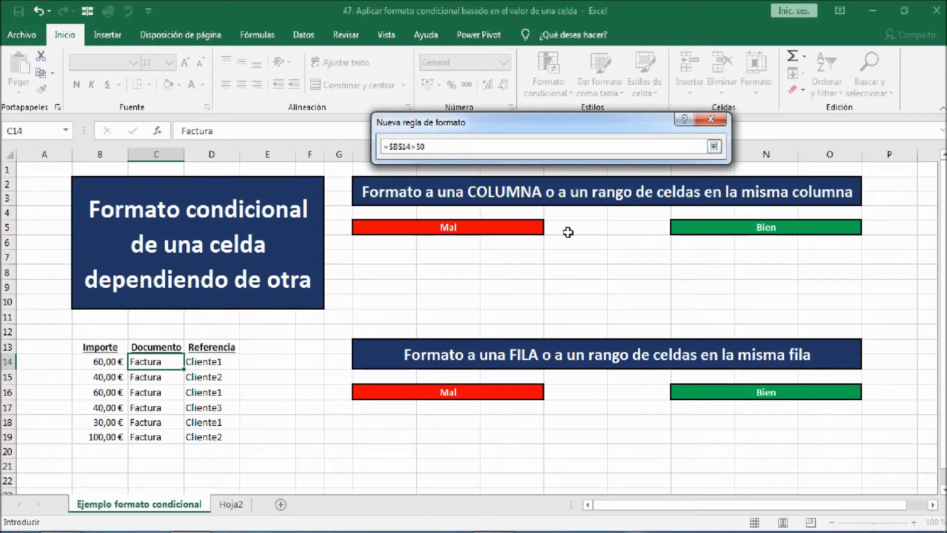
pyautogui.click(714, 146)
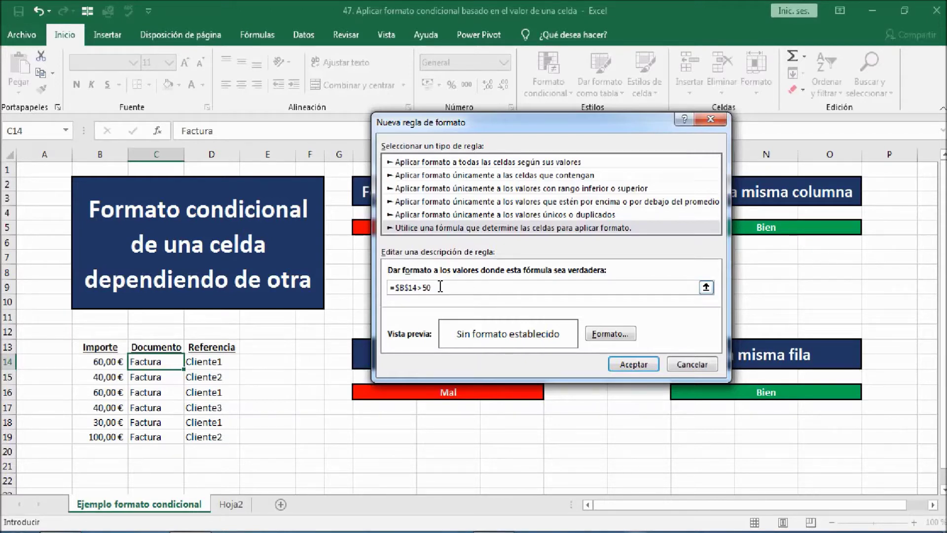
# Give the C14 rule a green background fill and apply it.
pyautogui.click(611, 334)
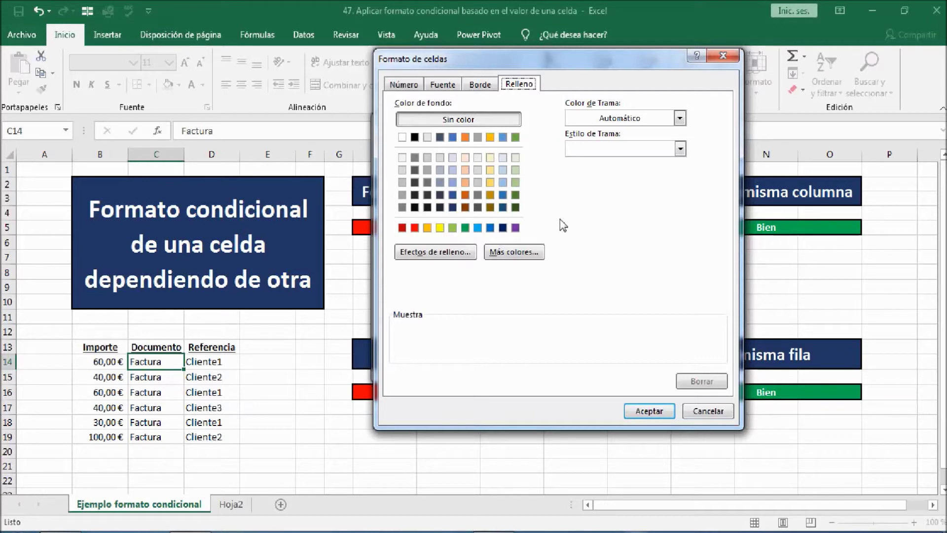
pyautogui.click(516, 137)
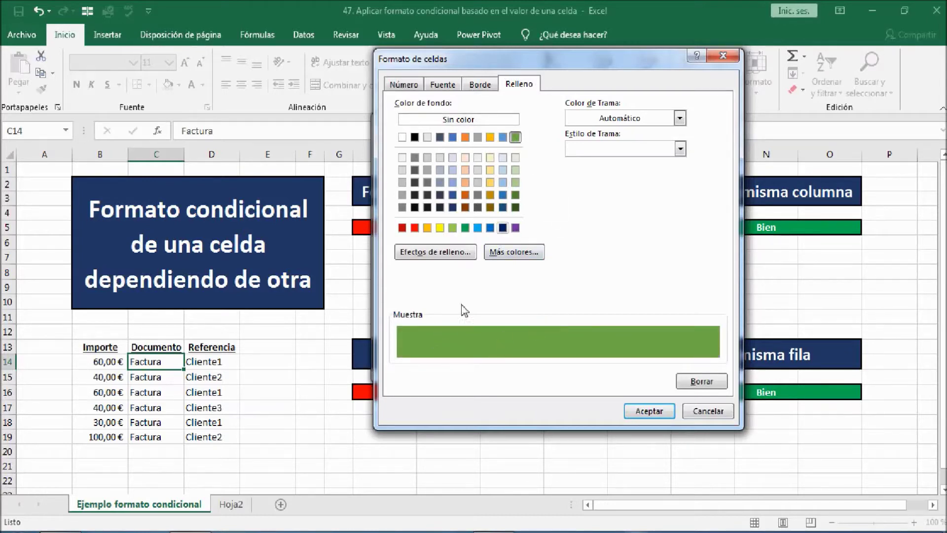
pyautogui.click(645, 411)
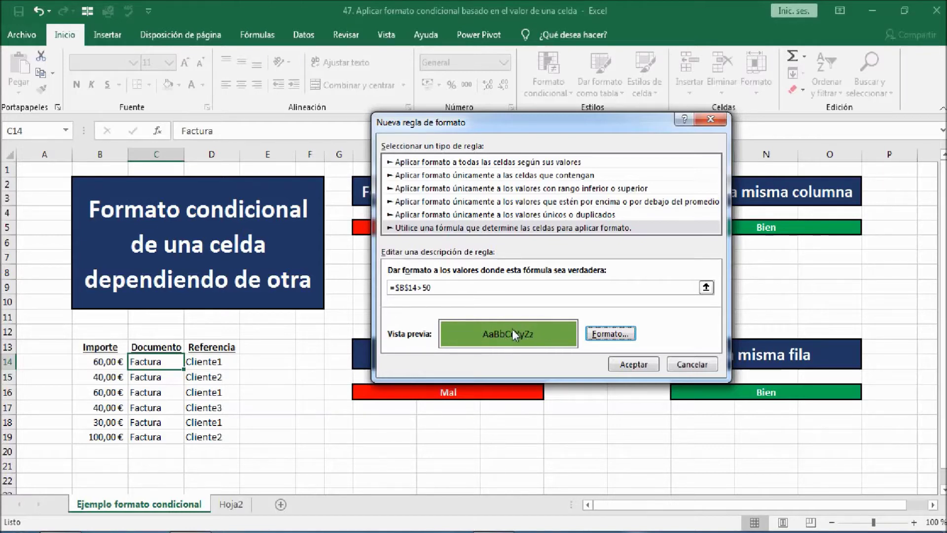
pyautogui.click(628, 363)
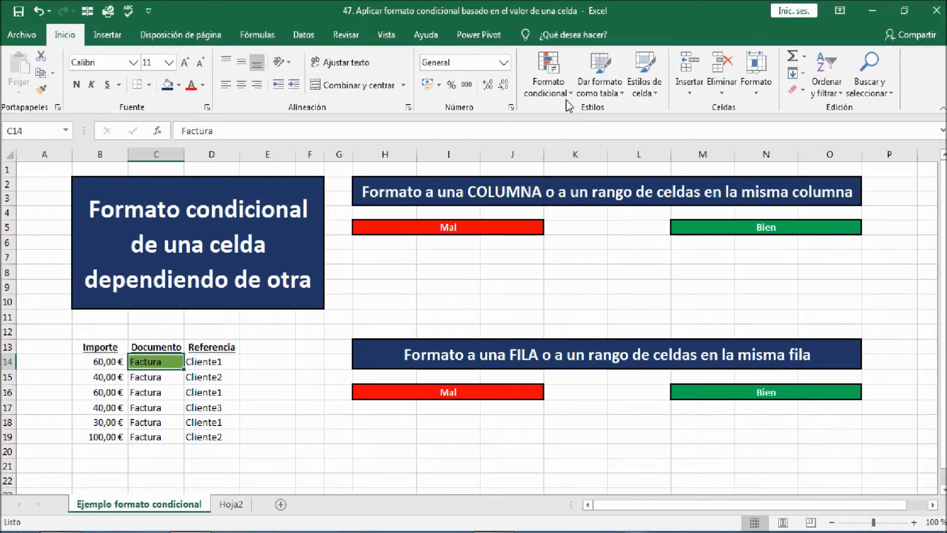
pyautogui.click(548, 74)
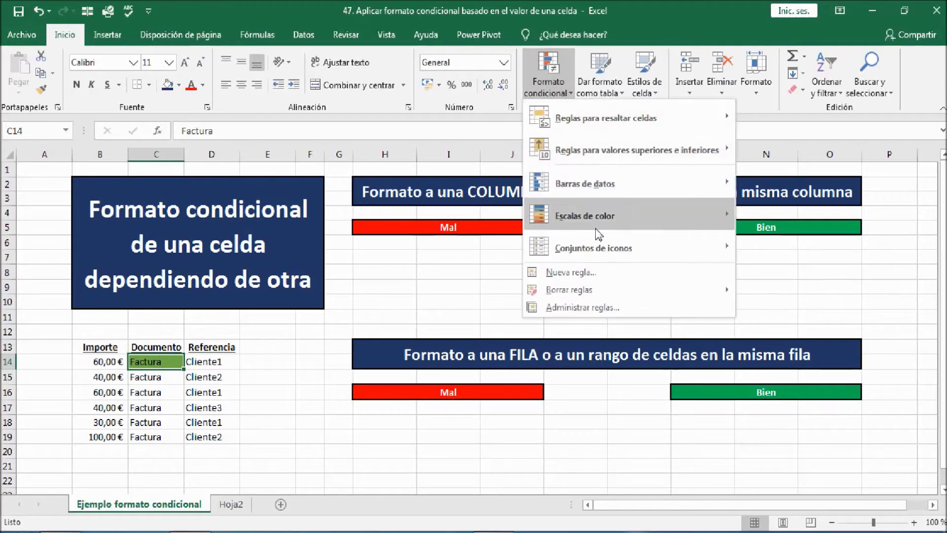
pyautogui.click(587, 273)
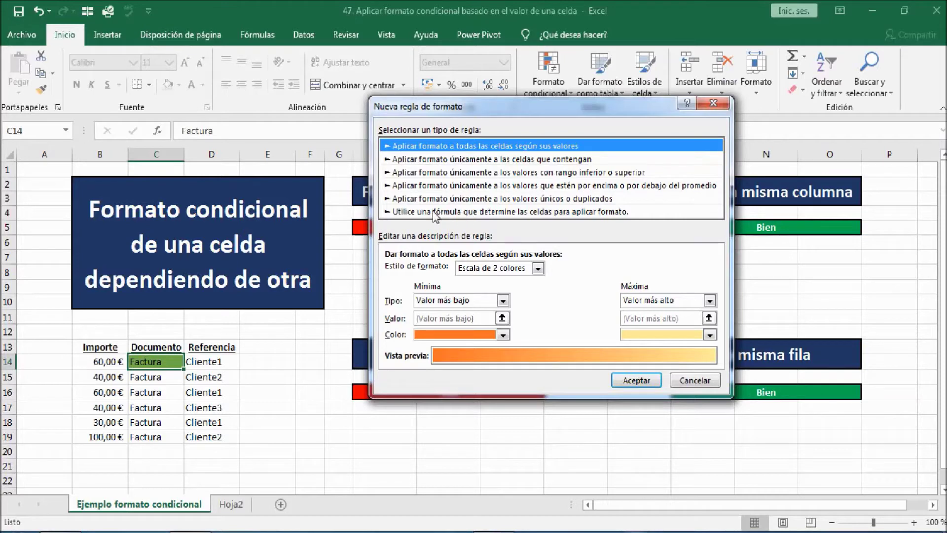
pyautogui.click(562, 212)
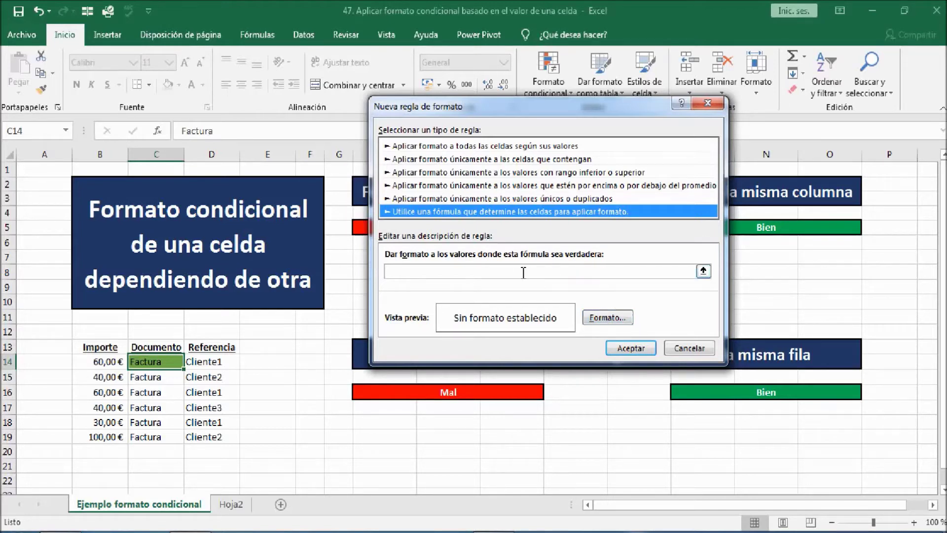
pyautogui.click(678, 350)
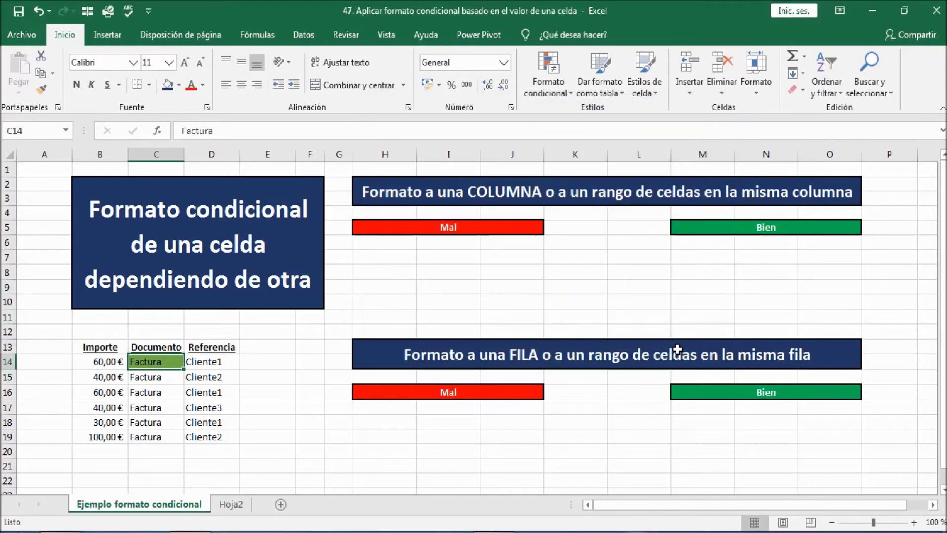
pyautogui.click(471, 288)
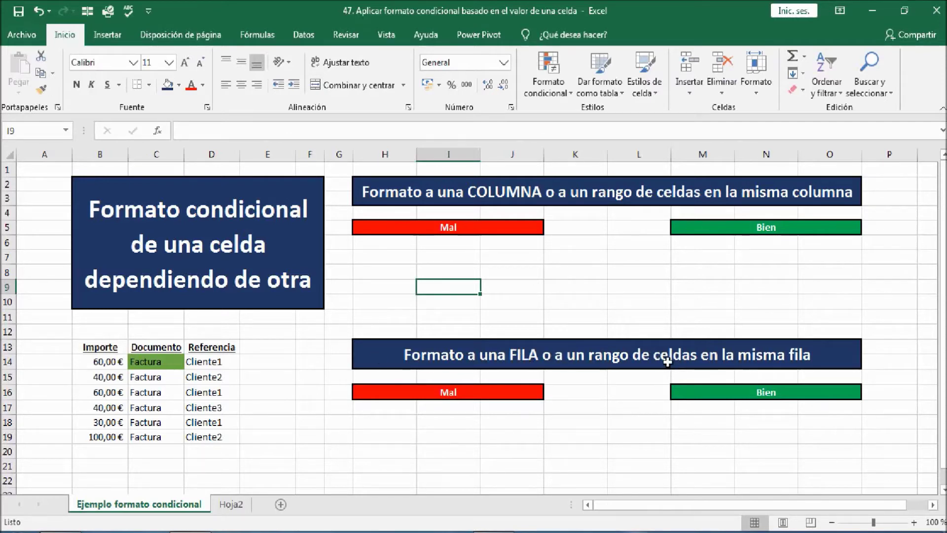
pyautogui.click(580, 249)
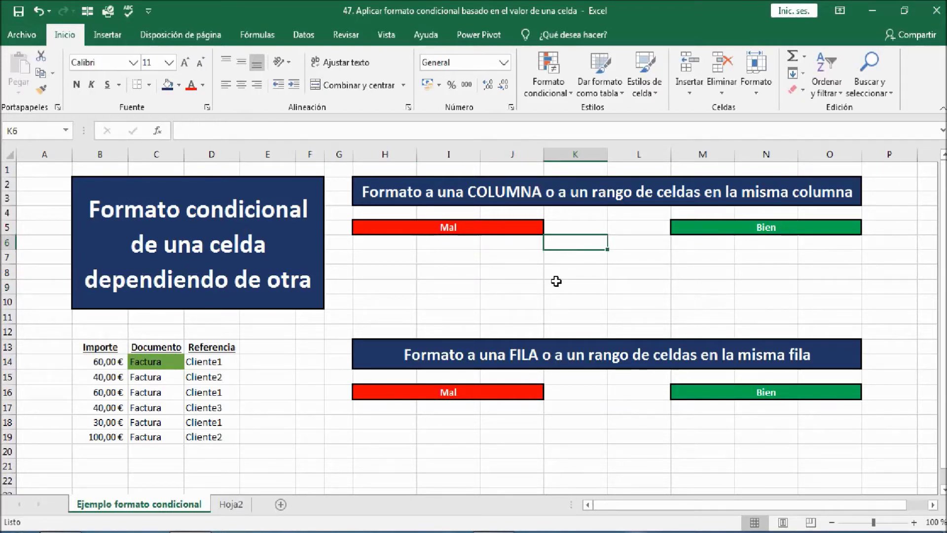
pyautogui.click(515, 273)
# Copy B14:D19 and paste it as values at H6 under Mal and at M6 under Bien in the column section.
pyautogui.moveTo(99, 361); pyautogui.dragTo(210, 439)
pyautogui.hotkey('ctrl', 'c')
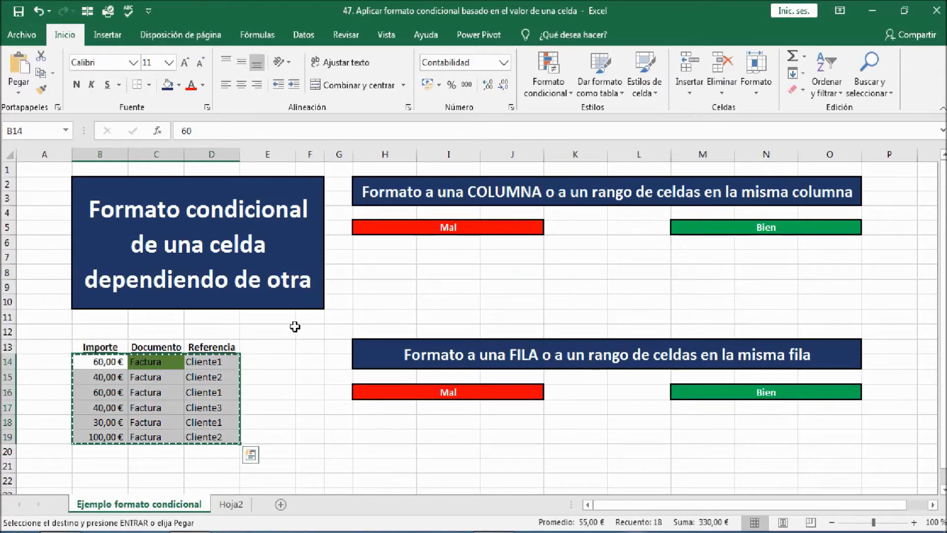
pyautogui.rightClick(371, 244)
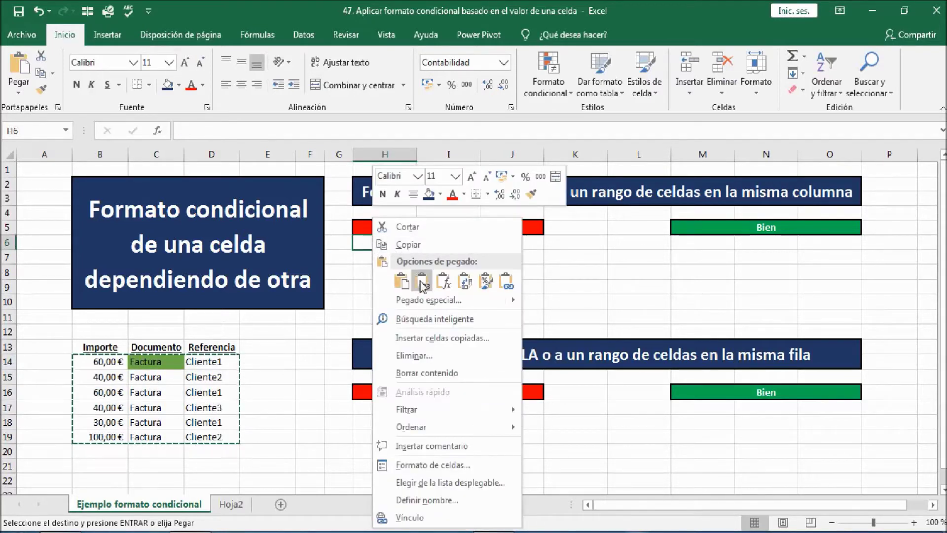
pyautogui.click(401, 281)
pyautogui.rightClick(693, 244)
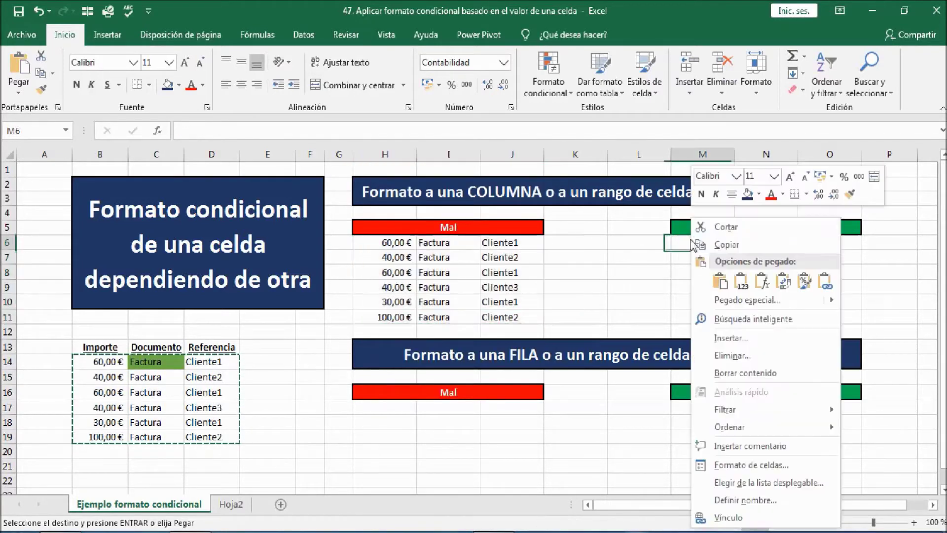
pyautogui.click(740, 279)
pyautogui.click(648, 252)
pyautogui.click(633, 237)
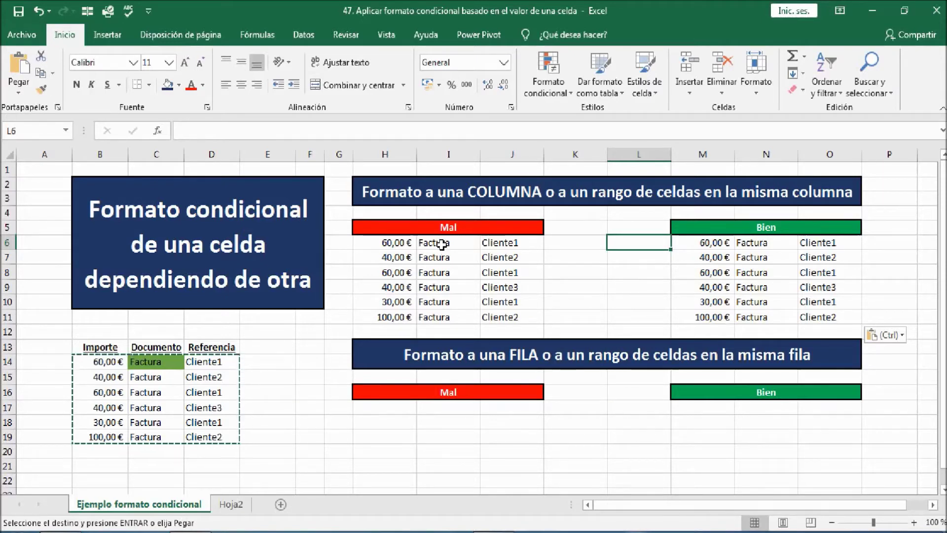
# Create a formula-based conditional formatting rule for cell I6 in the Mal table with the formula =$H$6>50.
pyautogui.click(439, 243)
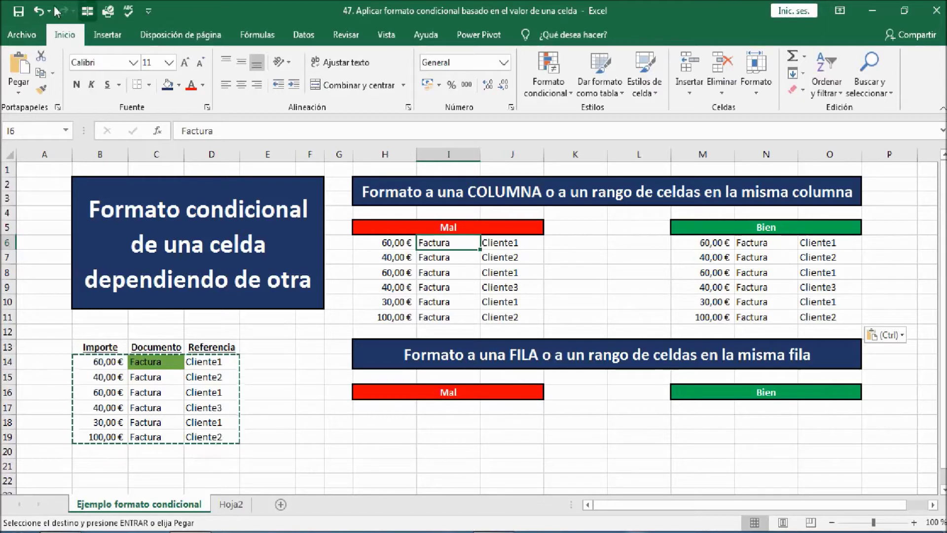
pyautogui.click(567, 96)
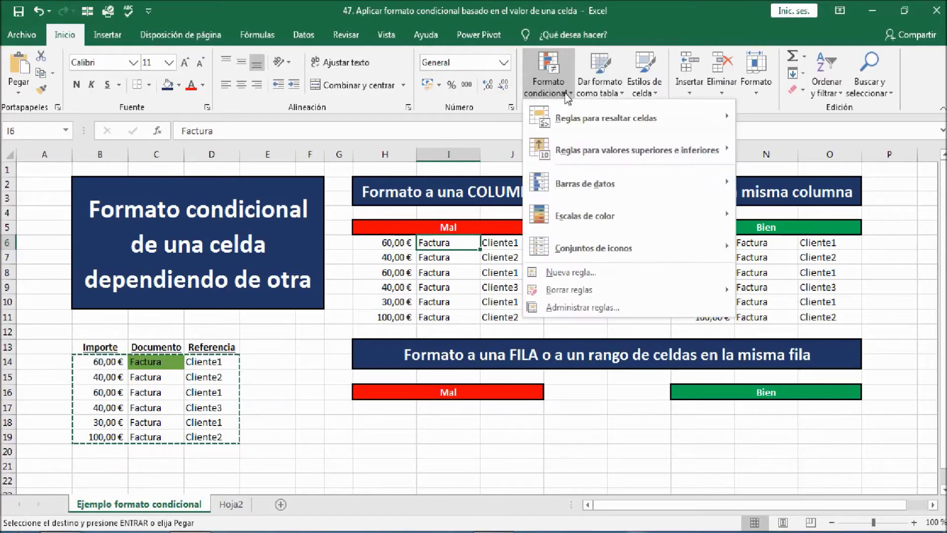
pyautogui.click(600, 274)
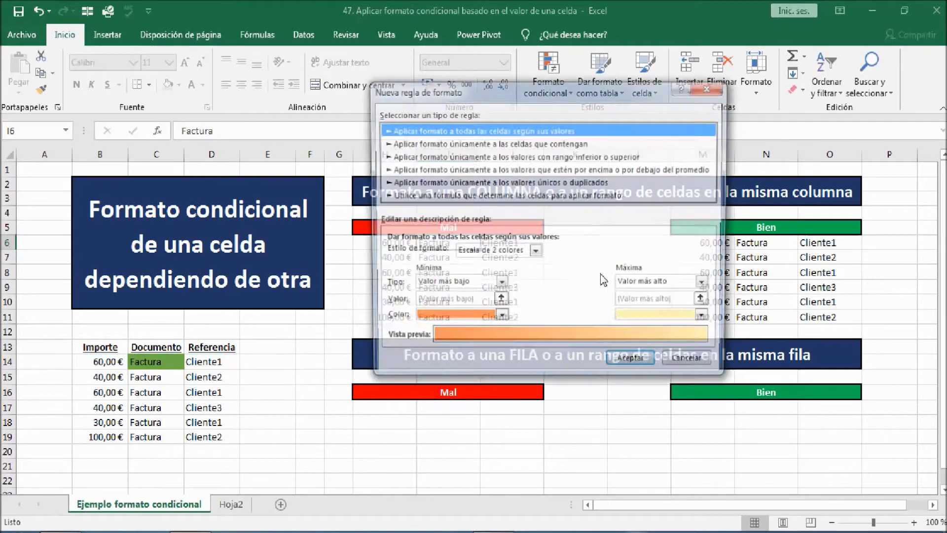
pyautogui.click(461, 196)
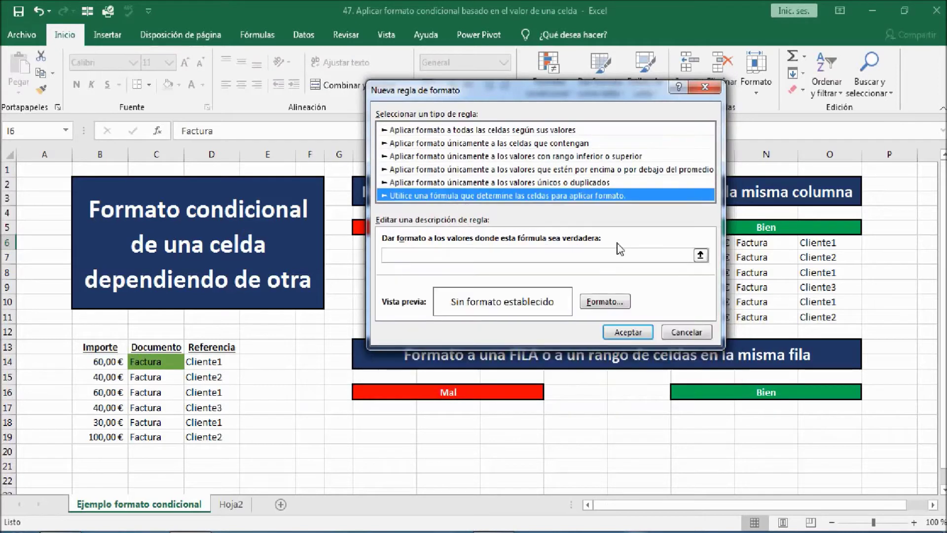
pyautogui.click(699, 259)
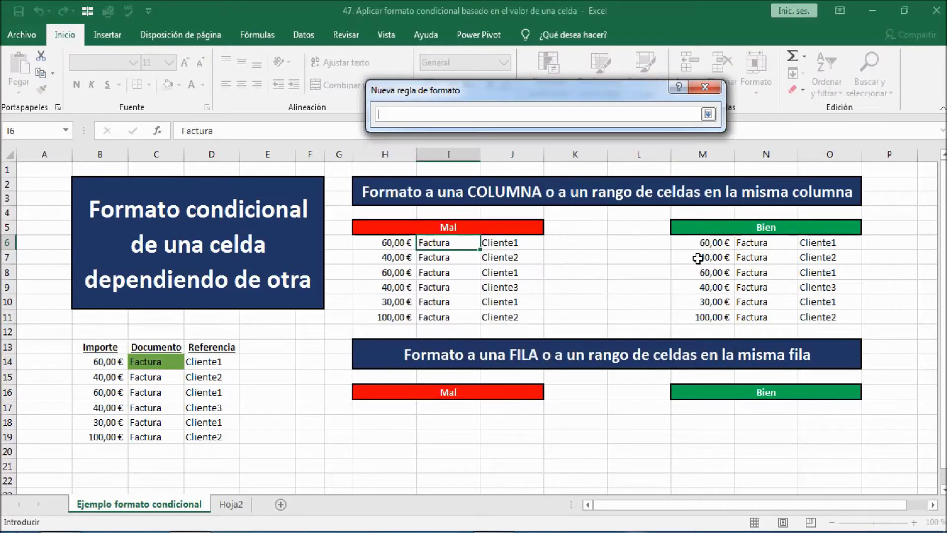
pyautogui.click(396, 244)
pyautogui.write('>50')
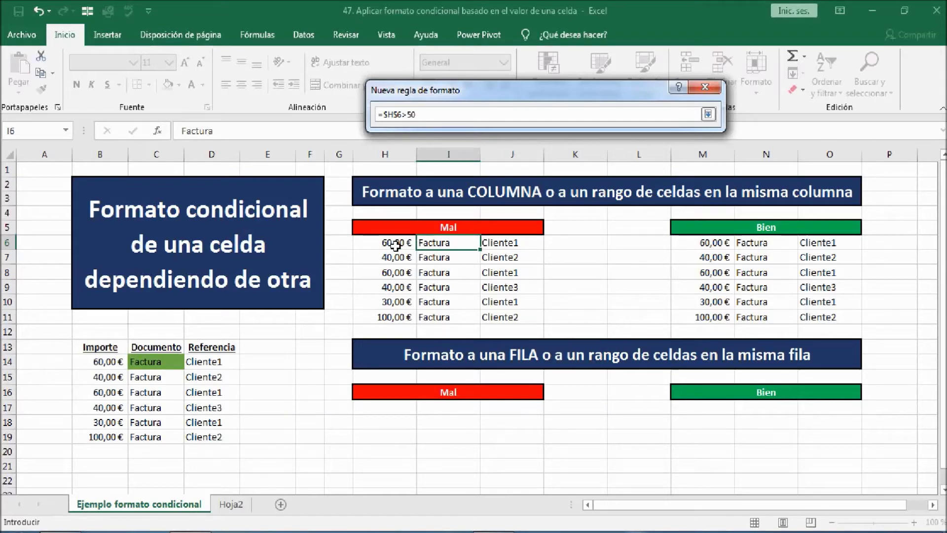
pyautogui.click(708, 114)
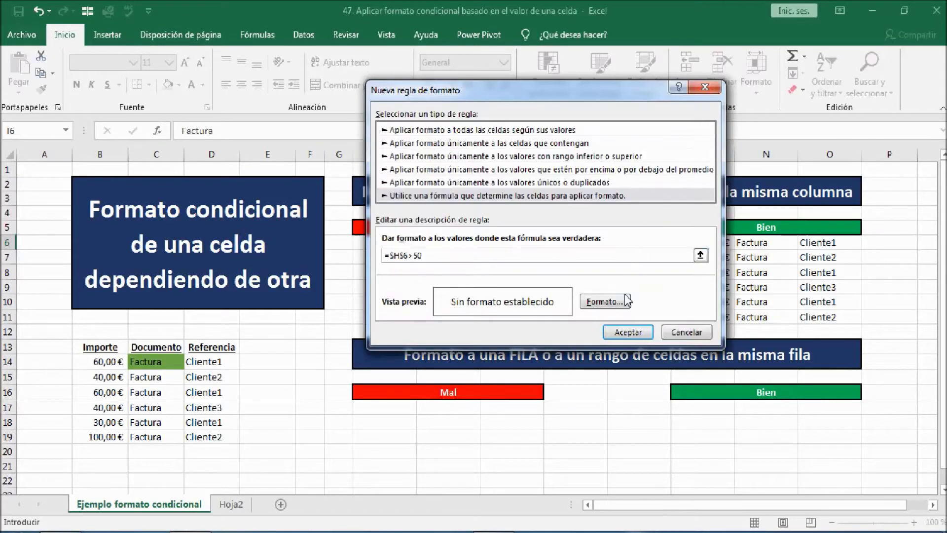
# Give the I6 rule a green background fill and apply it.
pyautogui.click(602, 302)
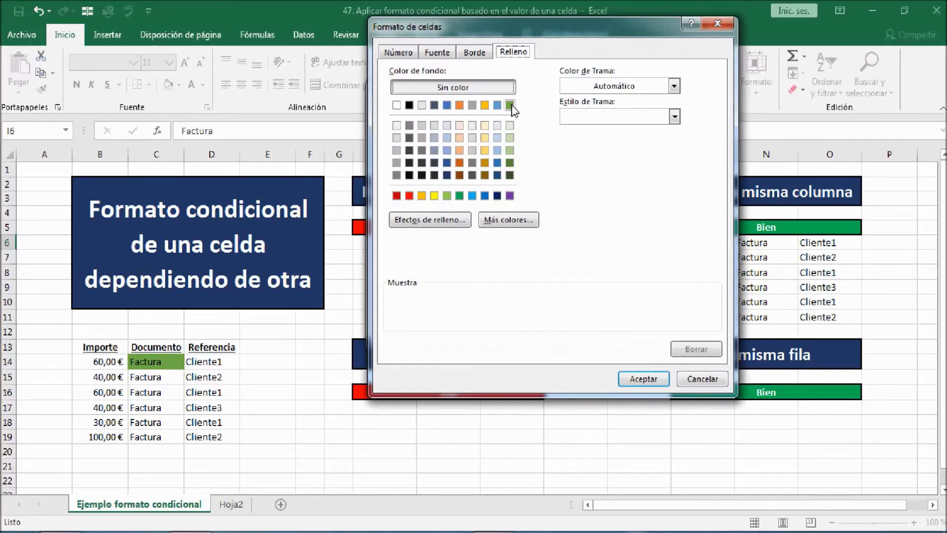
pyautogui.click(510, 105)
pyautogui.click(480, 52)
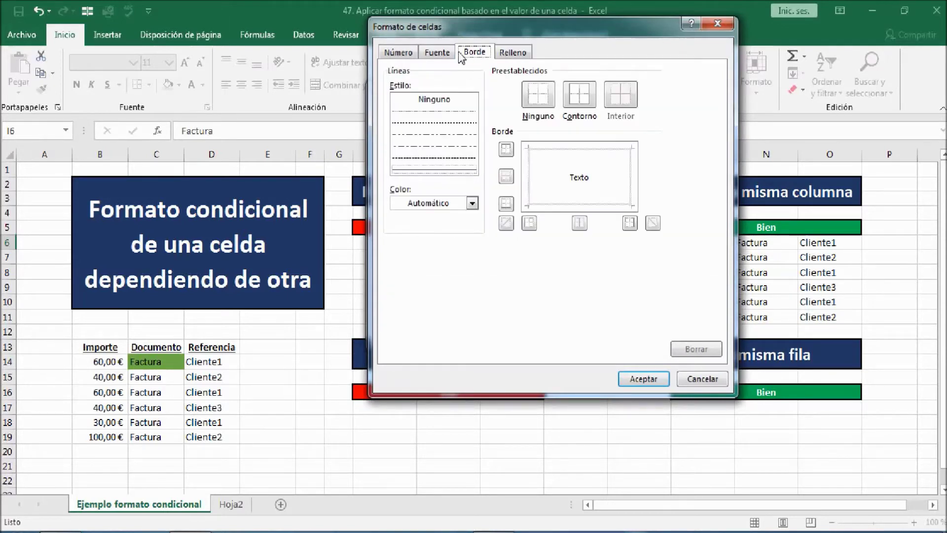
pyautogui.click(445, 52)
pyautogui.click(515, 54)
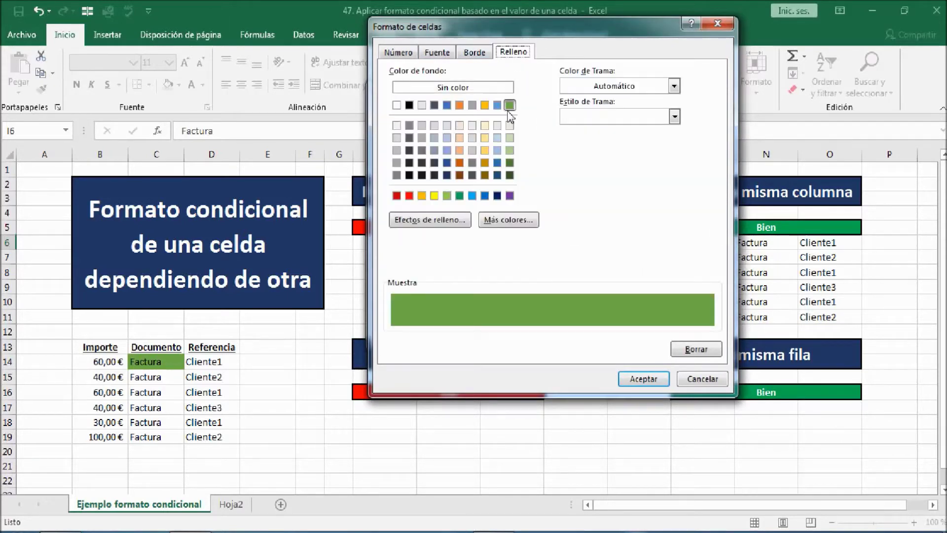
pyautogui.click(644, 379)
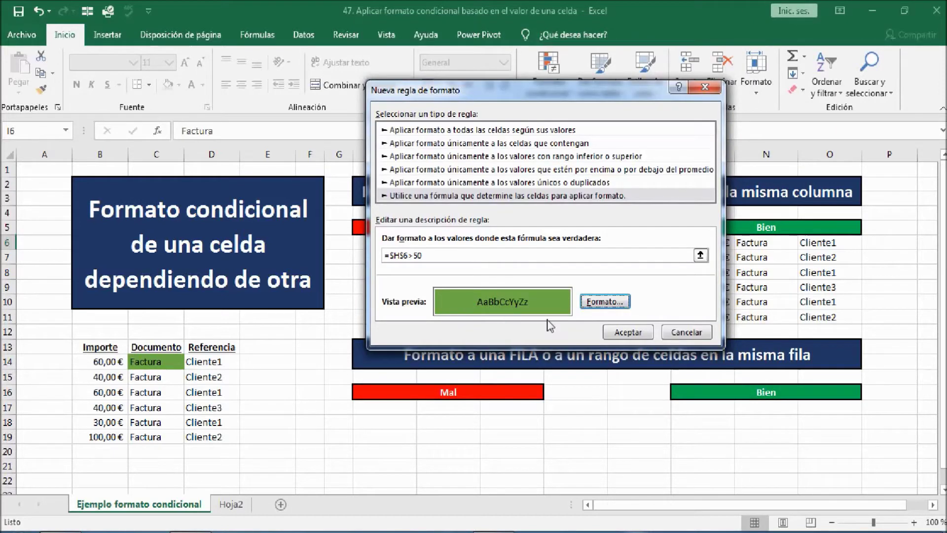
pyautogui.click(634, 335)
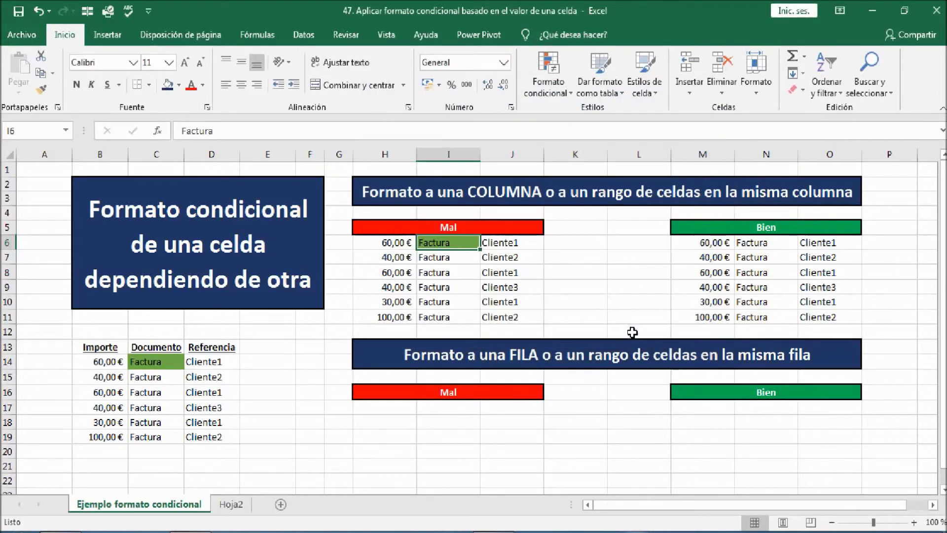
# Copy the formatting of I6 onto cells I7:I11 in the column section's Mal table.
pyautogui.click(392, 242)
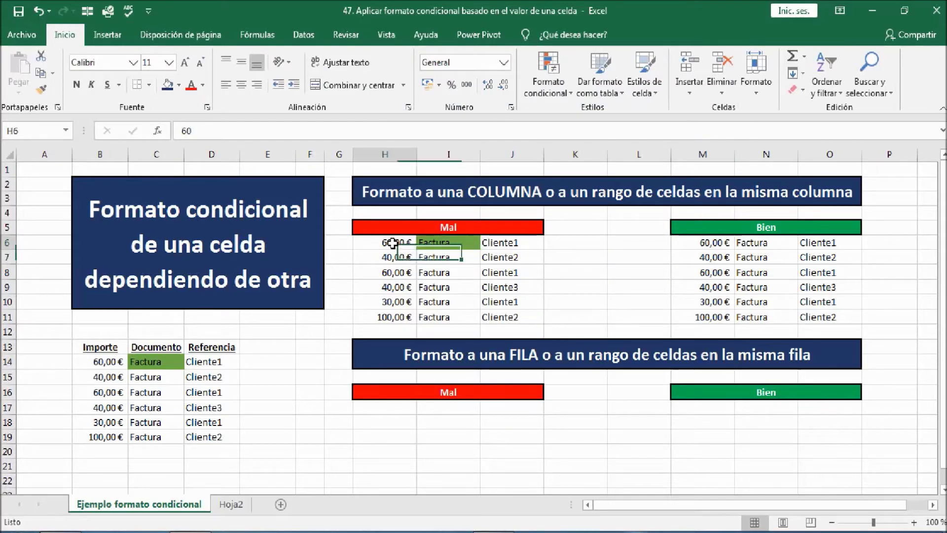
pyautogui.rightClick(441, 242)
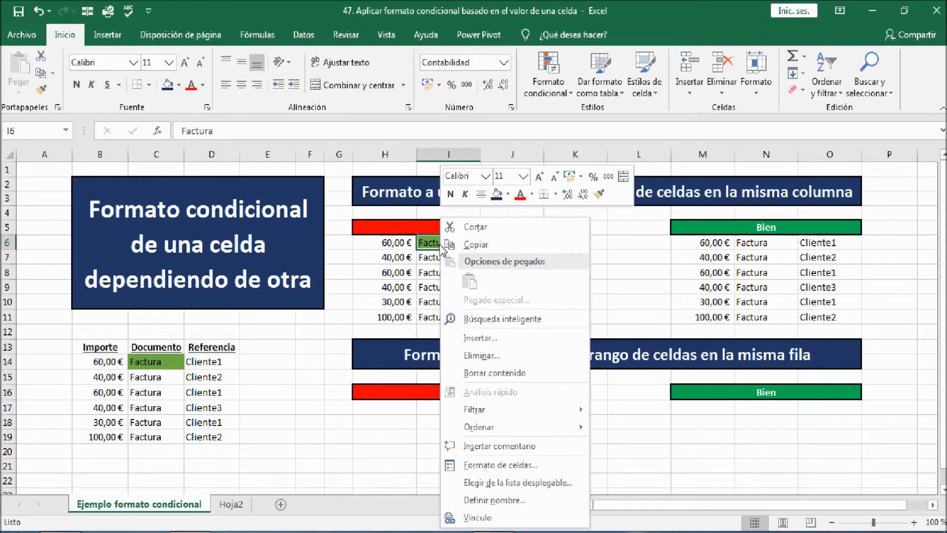
pyautogui.click(598, 194)
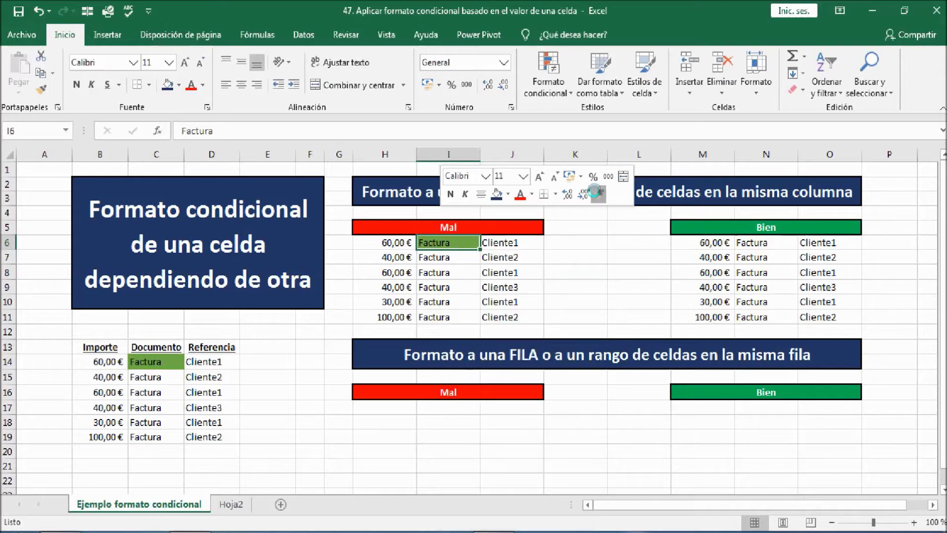
pyautogui.moveTo(439, 256); pyautogui.dragTo(442, 314)
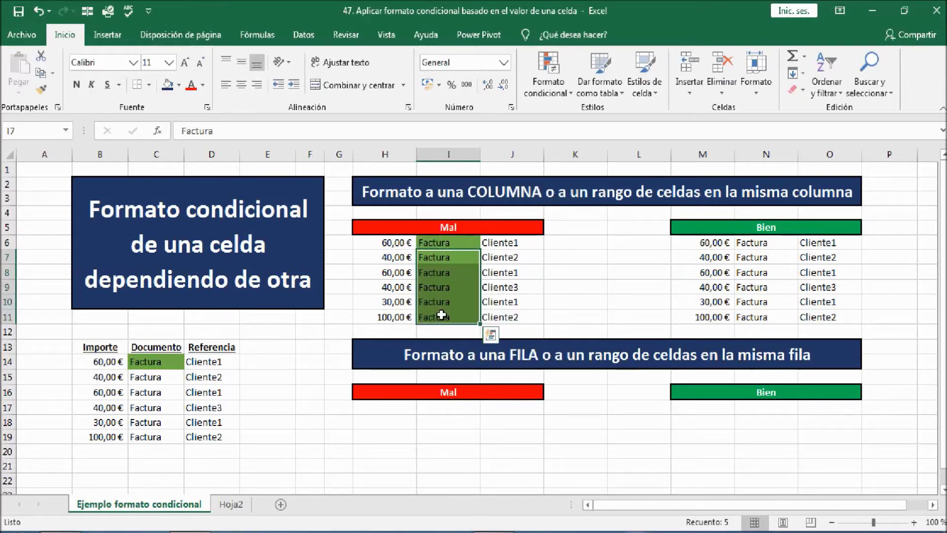
# Compare the fill of each Factura cell in I6:I11 with the amount beside it in column H.
pyautogui.click(458, 261)
pyautogui.click(458, 273)
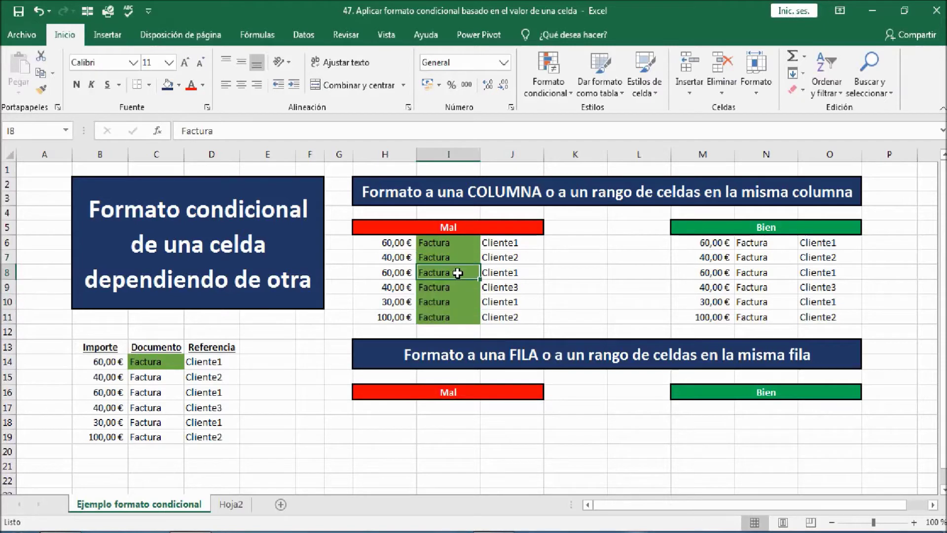
pyautogui.click(455, 288)
pyautogui.click(451, 302)
pyautogui.click(454, 317)
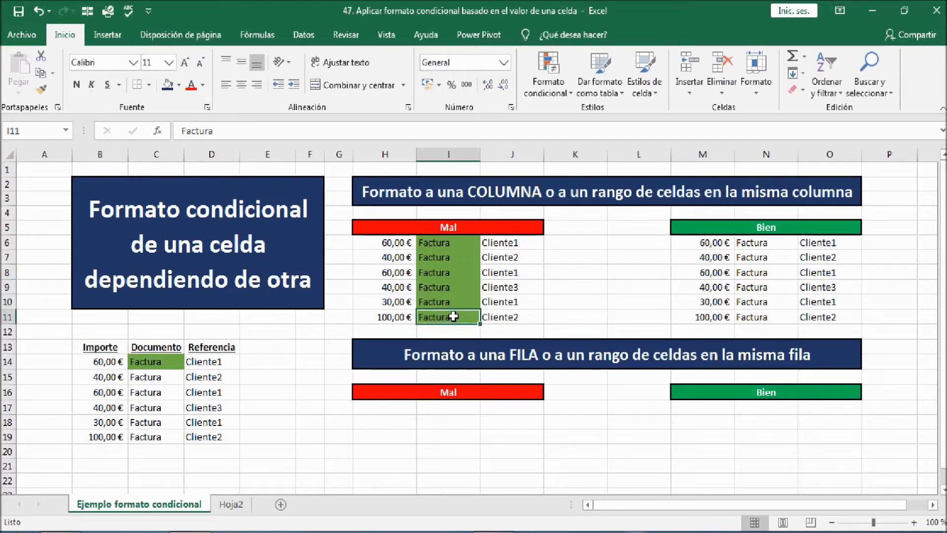
pyautogui.click(405, 261)
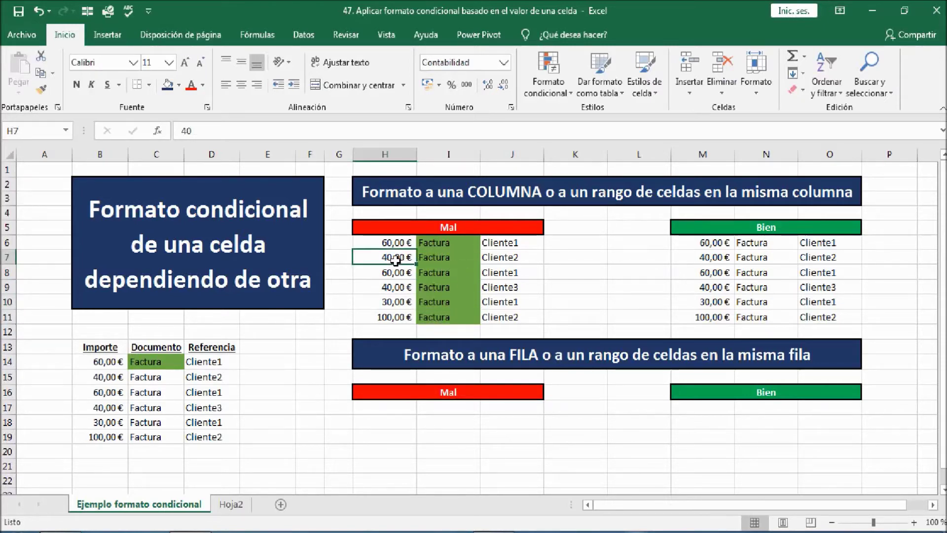
pyautogui.click(396, 288)
pyautogui.click(393, 302)
pyautogui.click(440, 260)
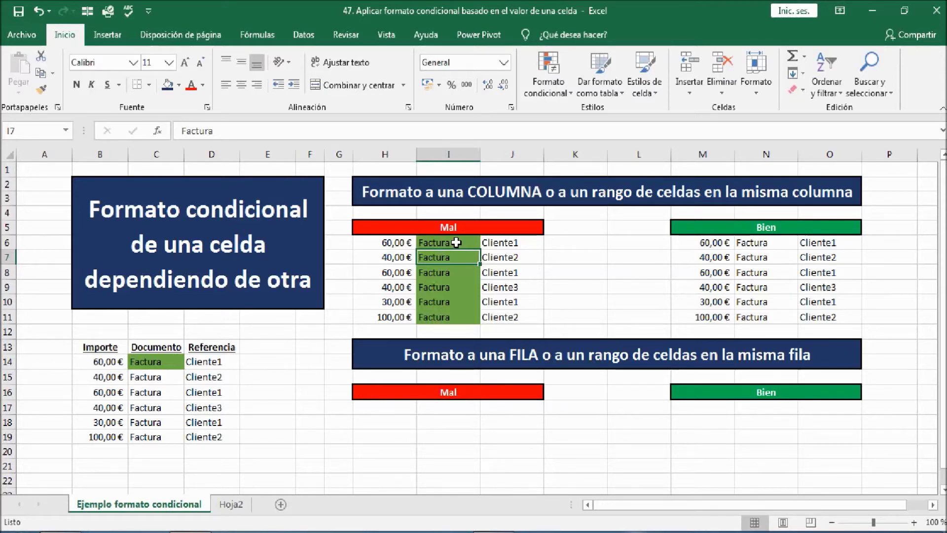
pyautogui.click(457, 241)
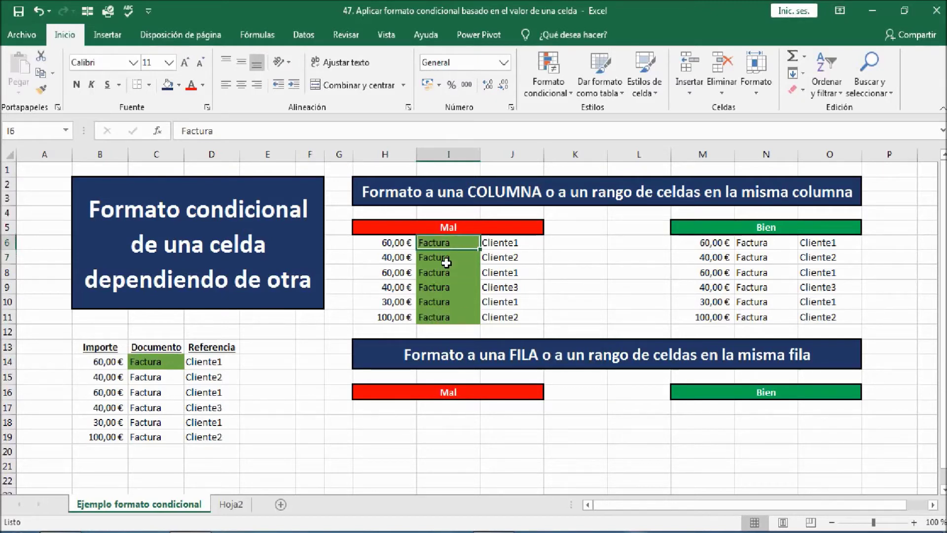
pyautogui.click(388, 244)
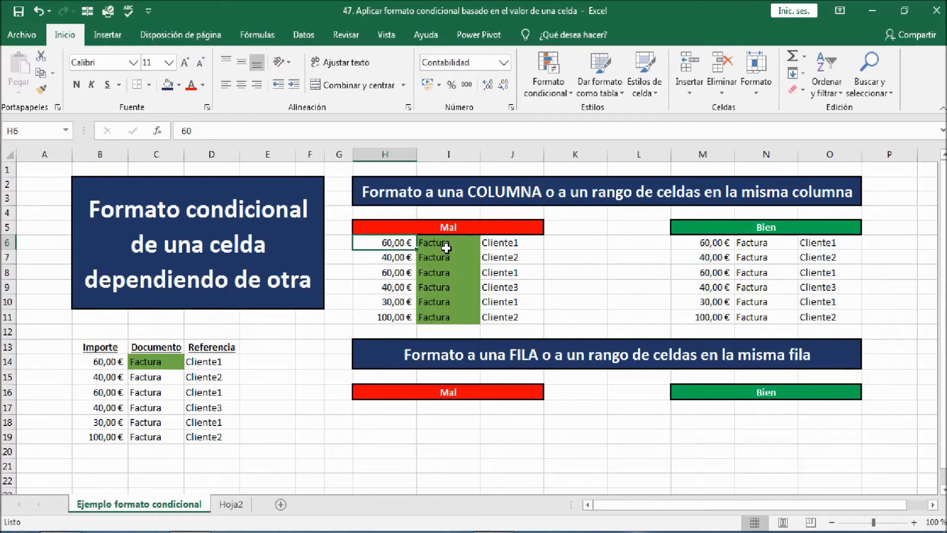
# Review the formulas and applied ranges of the conditional formatting rules for I6:I11, leaving them as they are.
pyautogui.moveTo(458, 242); pyautogui.dragTo(454, 315)
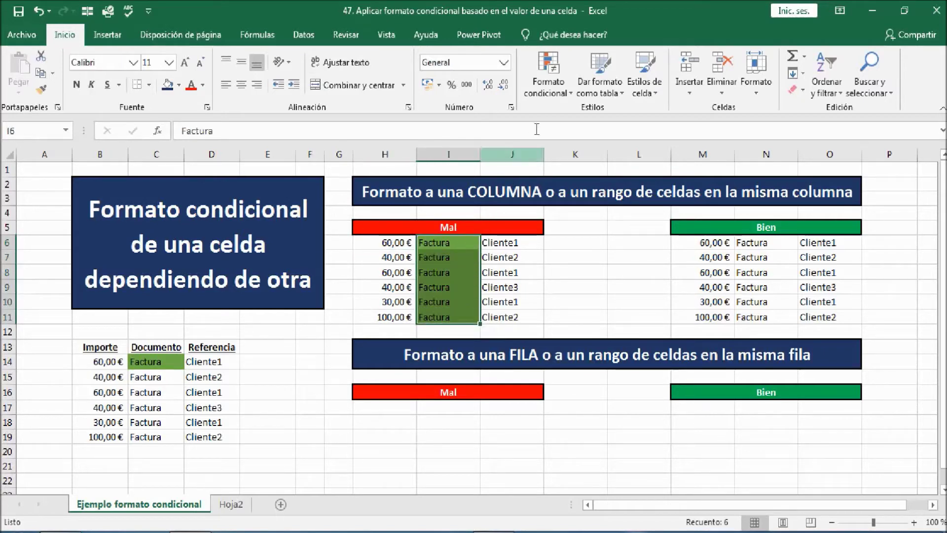
pyautogui.click(548, 79)
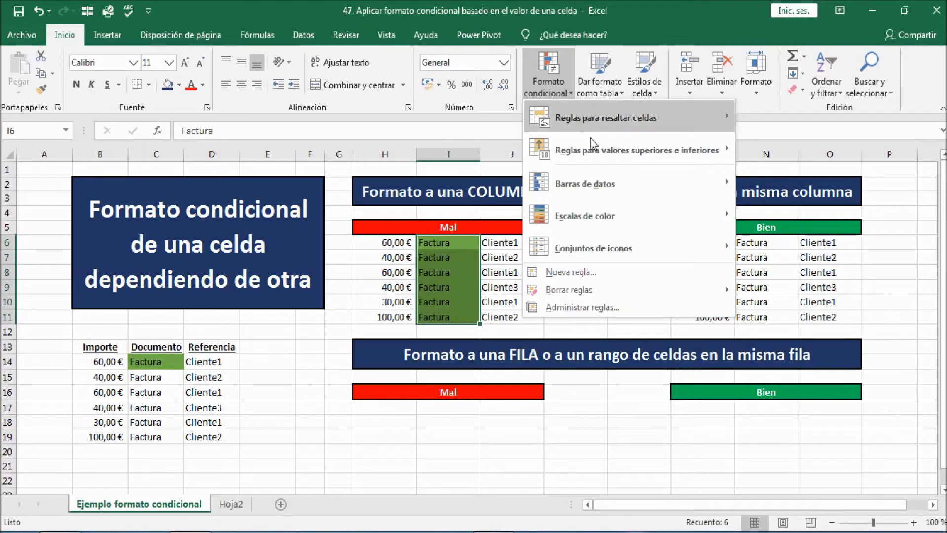
pyautogui.click(599, 309)
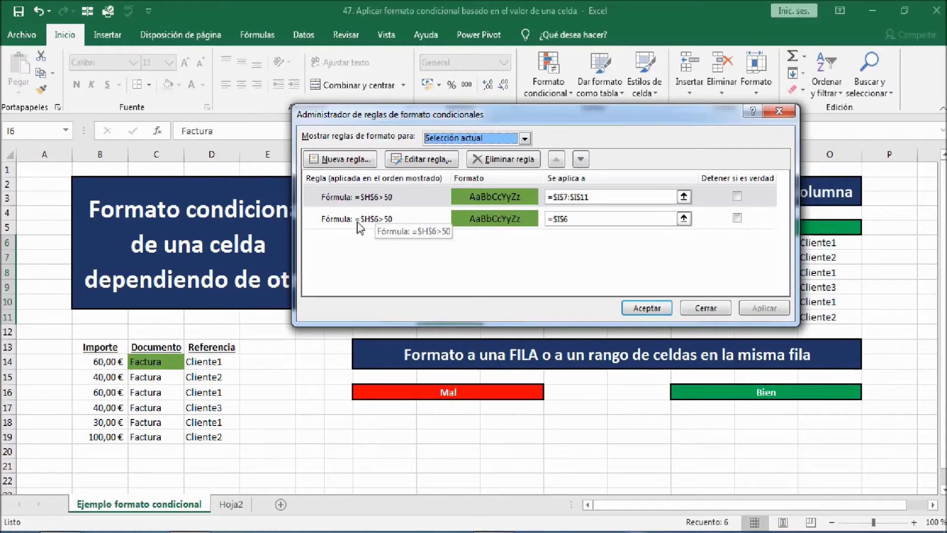
pyautogui.click(710, 308)
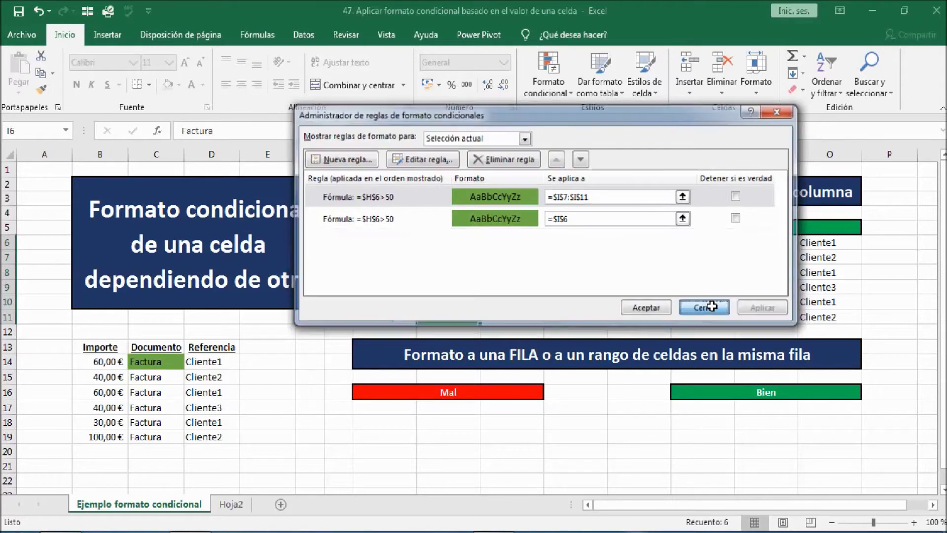
pyautogui.click(445, 260)
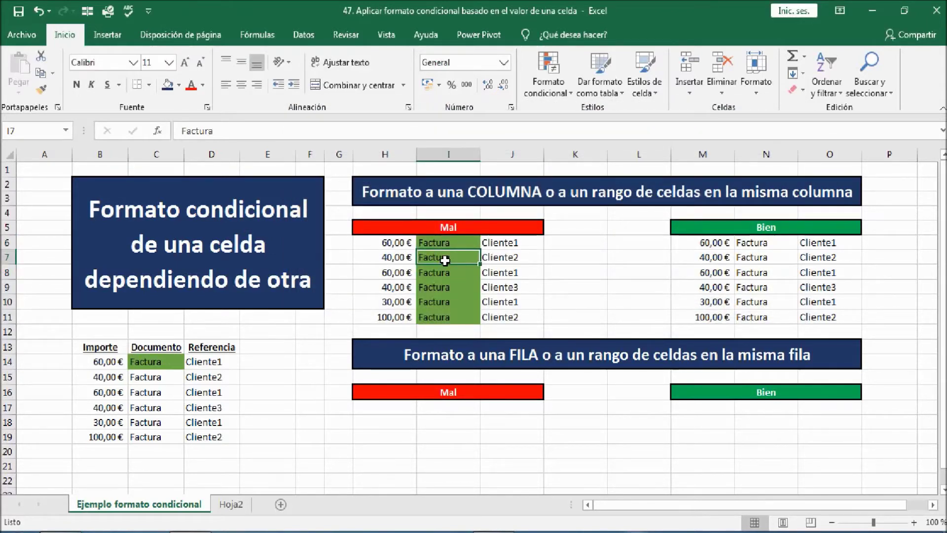
# Create a formula-based conditional formatting rule for cell N6 in the Bien table with the relative-reference formula =M6>50.
pyautogui.click(750, 243)
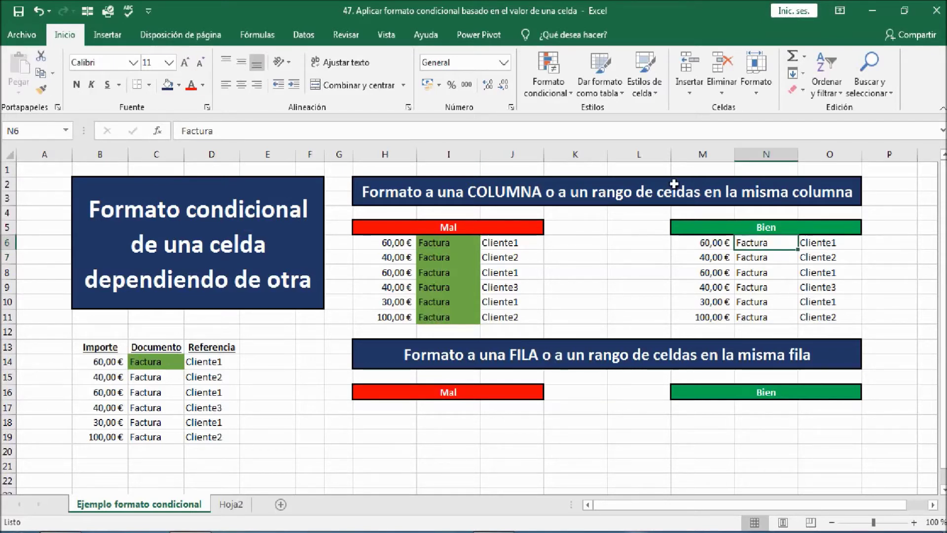
pyautogui.click(554, 84)
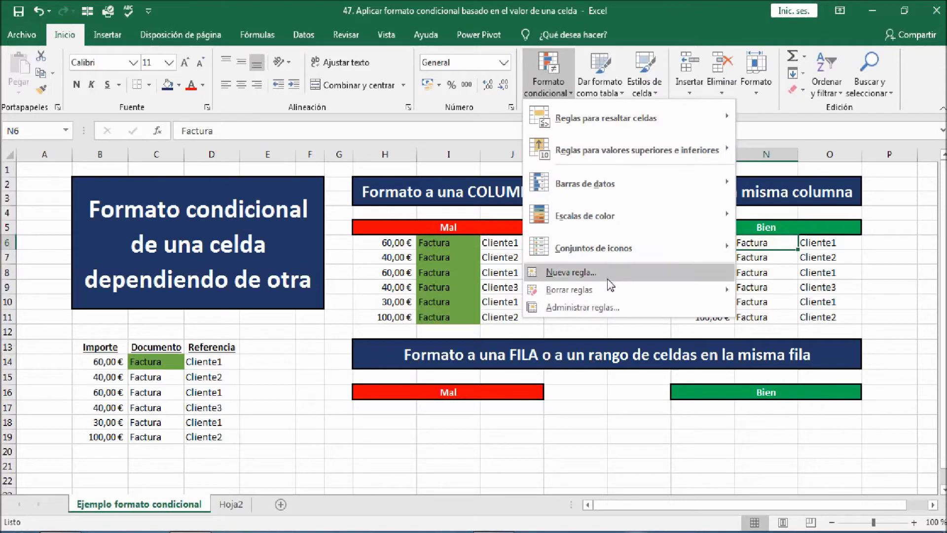
pyautogui.click(594, 273)
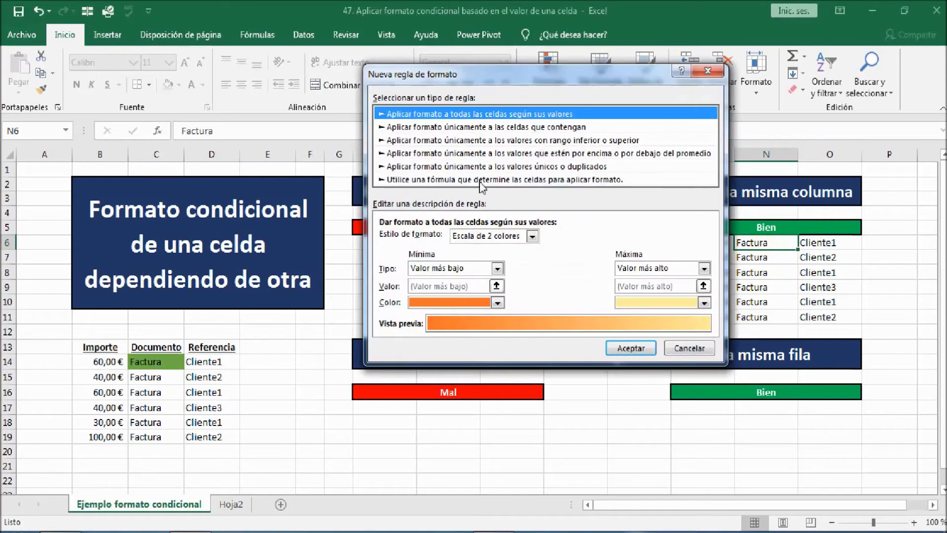
pyautogui.click(481, 180)
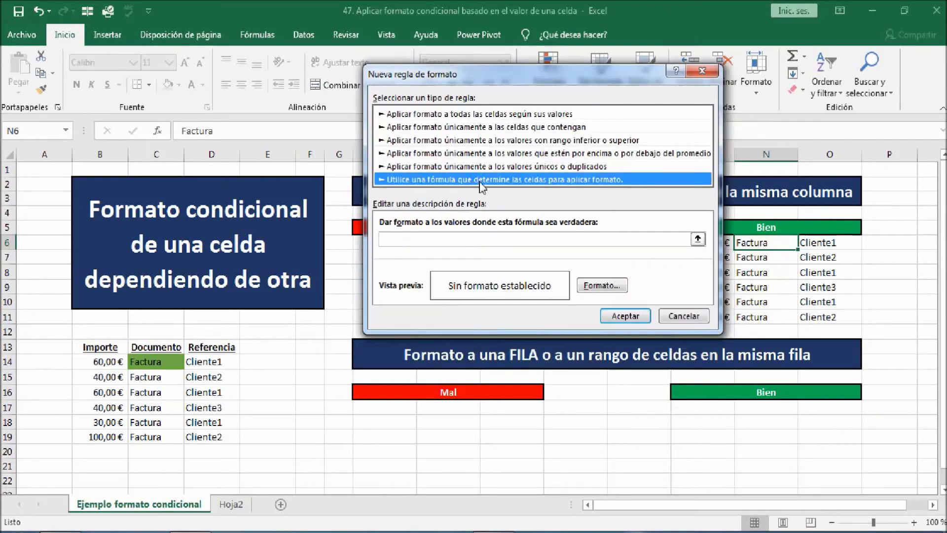
pyautogui.click(698, 239)
pyautogui.click(700, 242)
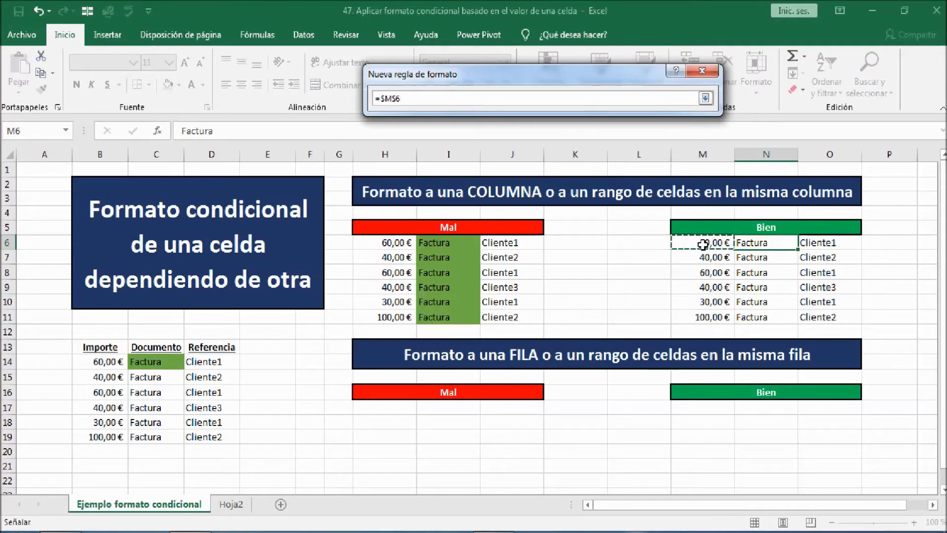
pyautogui.write('>50')
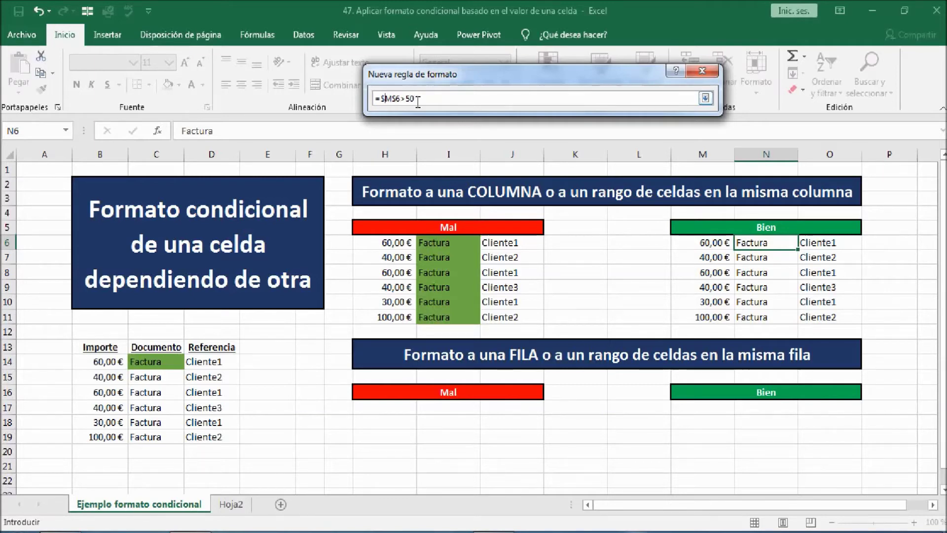
pyautogui.press('F4')
pyautogui.moveTo(385, 100); pyautogui.dragTo(391, 98)
pyautogui.click(706, 98)
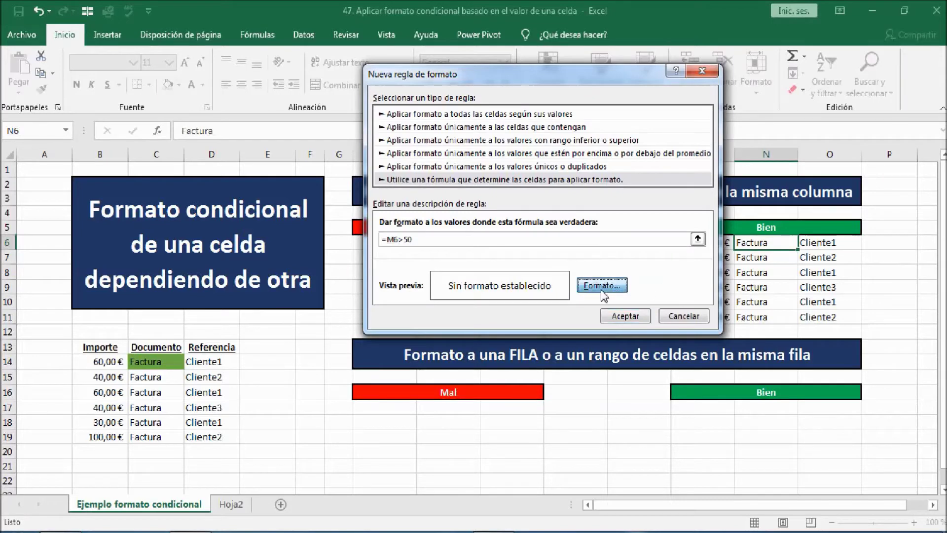
# Give the N6 rule a green background fill and copy the formatting of N6 onto N7:N11.
pyautogui.click(601, 286)
pyautogui.click(507, 90)
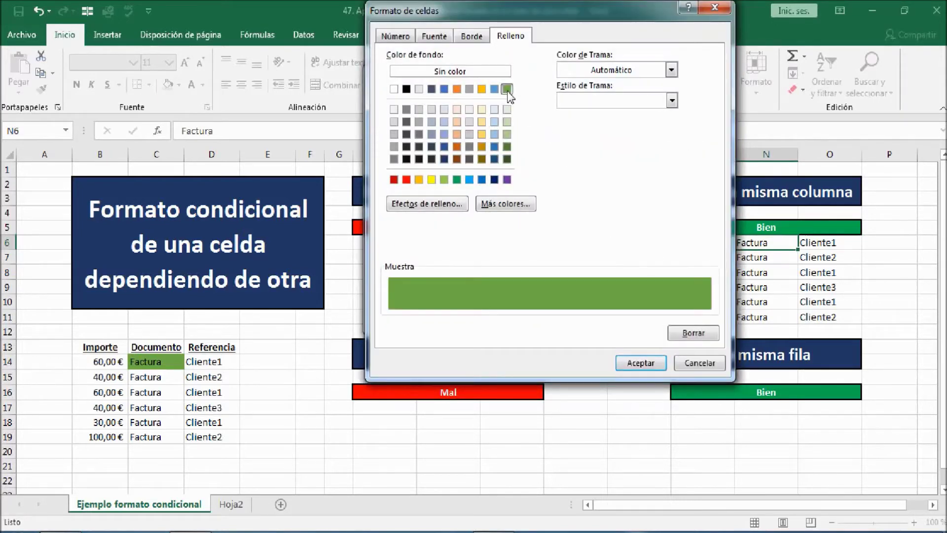
pyautogui.click(639, 363)
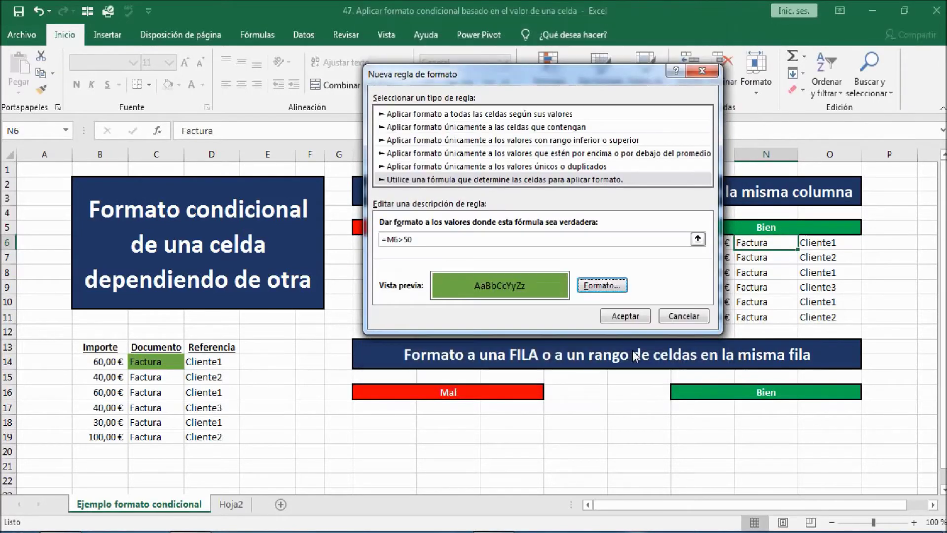
pyautogui.click(625, 317)
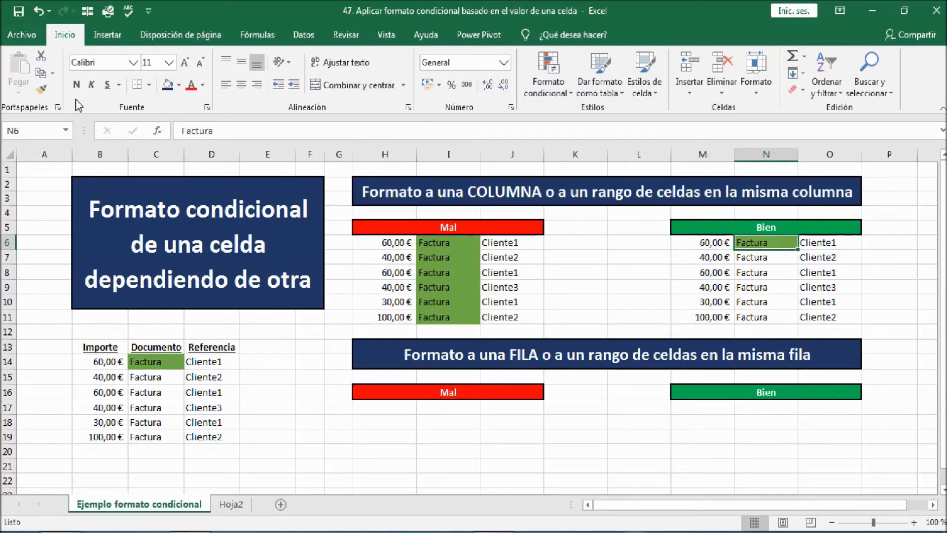
pyautogui.click(41, 89)
pyautogui.moveTo(774, 260); pyautogui.dragTo(771, 319)
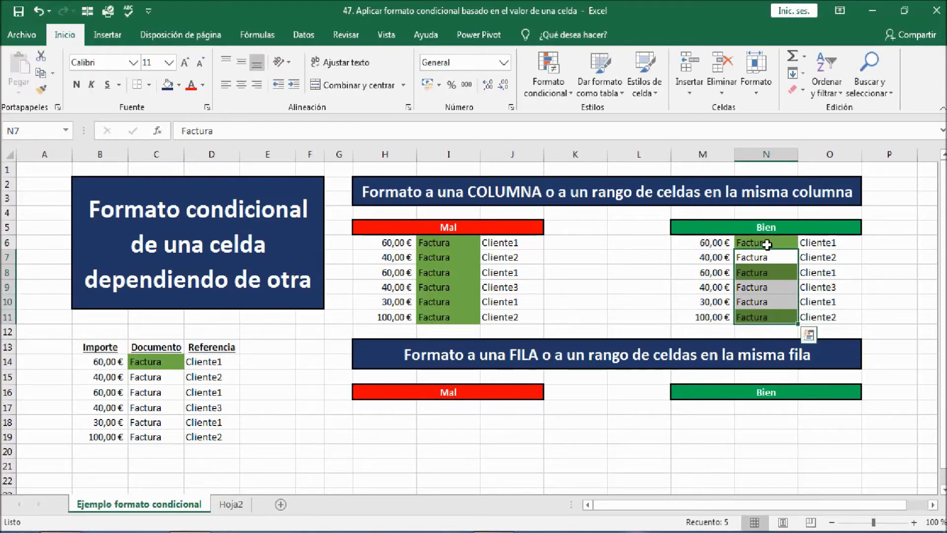
# Check the fill of each Factura cell in N6:N11 against the amount beside it in column M.
pyautogui.click(775, 243)
pyautogui.press('Left')
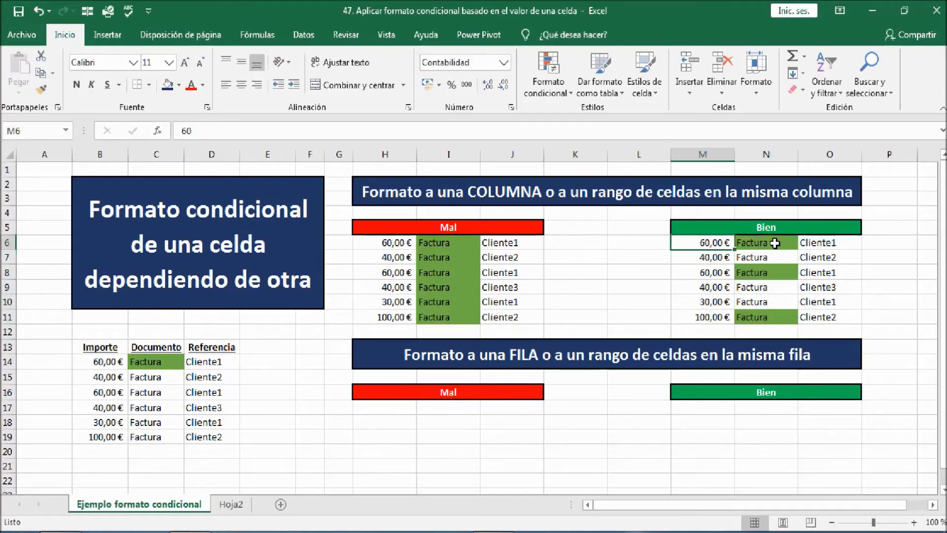
pyautogui.press('Right')
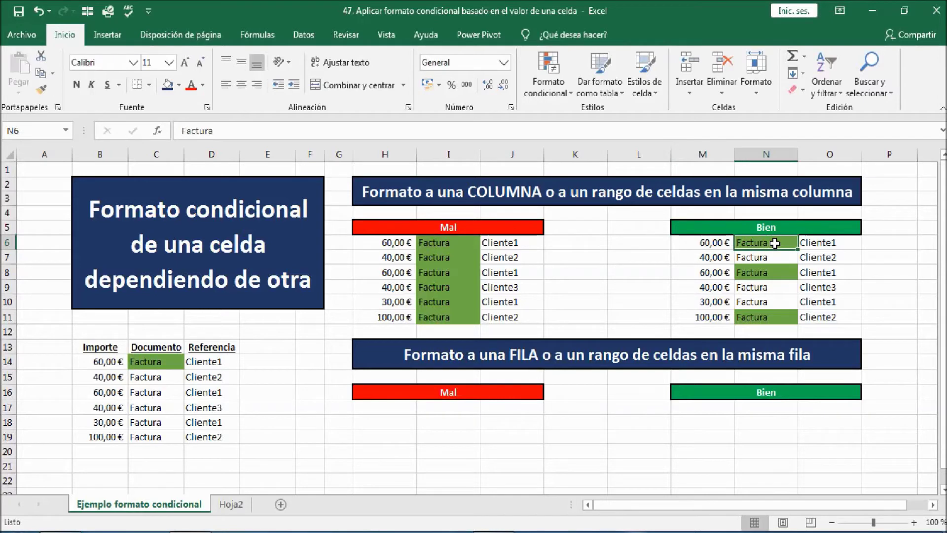
pyautogui.press('Left')
pyautogui.press('Down')
pyautogui.press('Right')
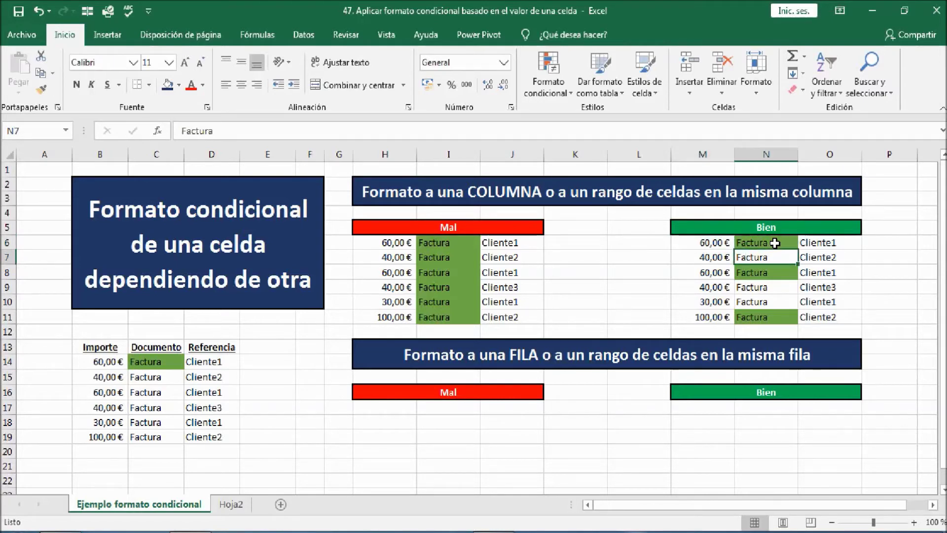
pyautogui.press('Down')
pyautogui.press('Left')
pyautogui.press('Down')
pyautogui.press('Down')
pyautogui.press('Down')
pyautogui.press('Down')
pyautogui.press('Right')
pyautogui.press('Up')
pyautogui.press('Left')
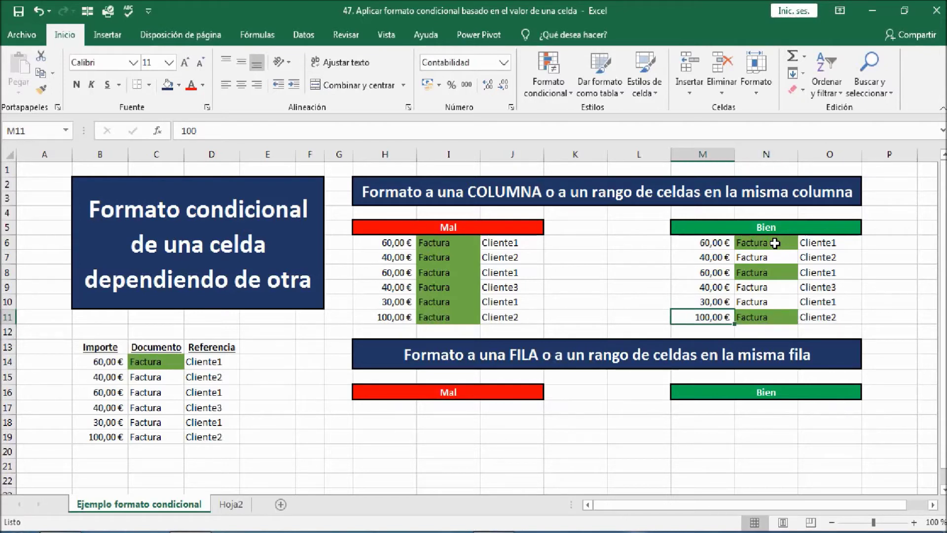
pyautogui.press('Right')
pyautogui.press('Up')
pyautogui.press('Up')
pyautogui.press('Left')
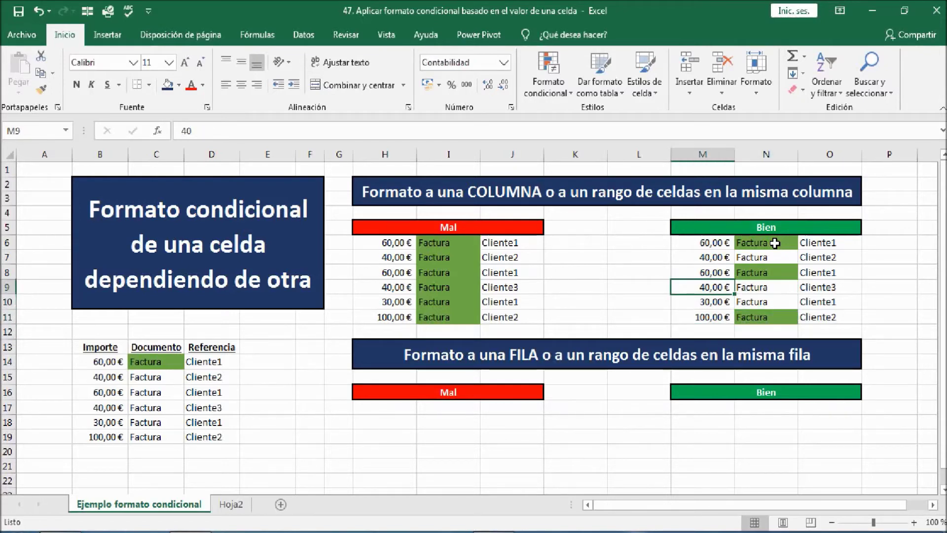
pyautogui.press('Down')
pyautogui.press('Right')
pyautogui.press('Up')
pyautogui.press('Up')
pyautogui.press('Up')
pyautogui.press('Up')
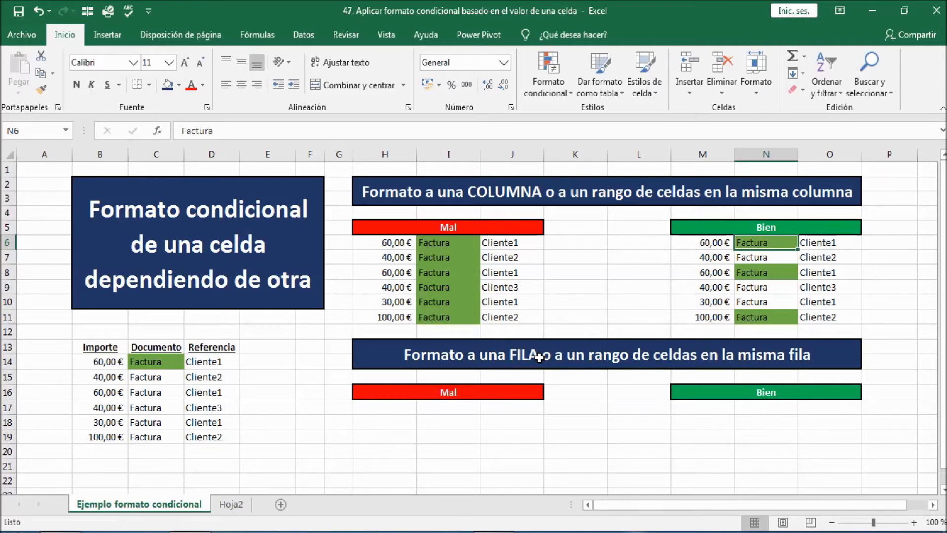
# Copy B14:D19 and paste it as values at H17 under Mal and at M17 under Bien in the row section.
pyautogui.moveTo(108, 362); pyautogui.dragTo(205, 437)
pyautogui.hotkey('ctrl', 'c')
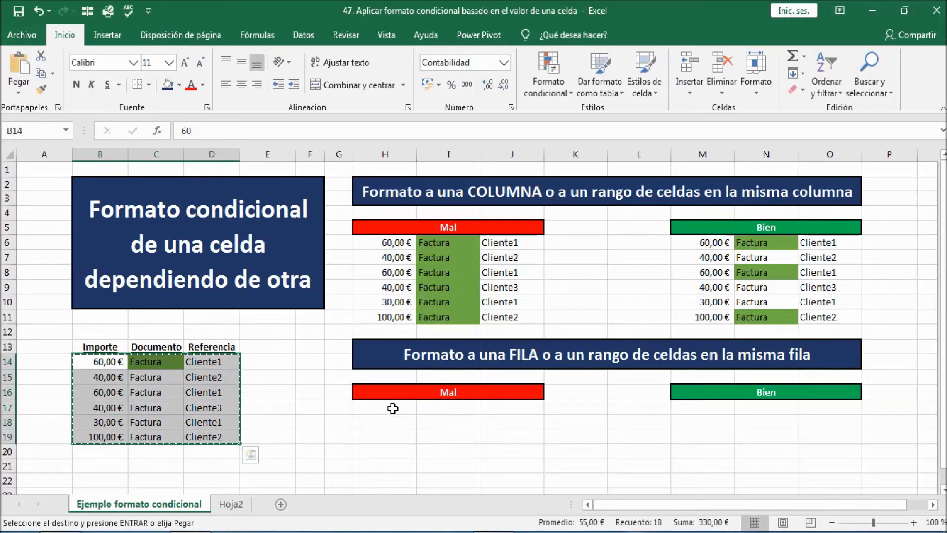
pyautogui.rightClick(393, 408)
pyautogui.click(421, 163)
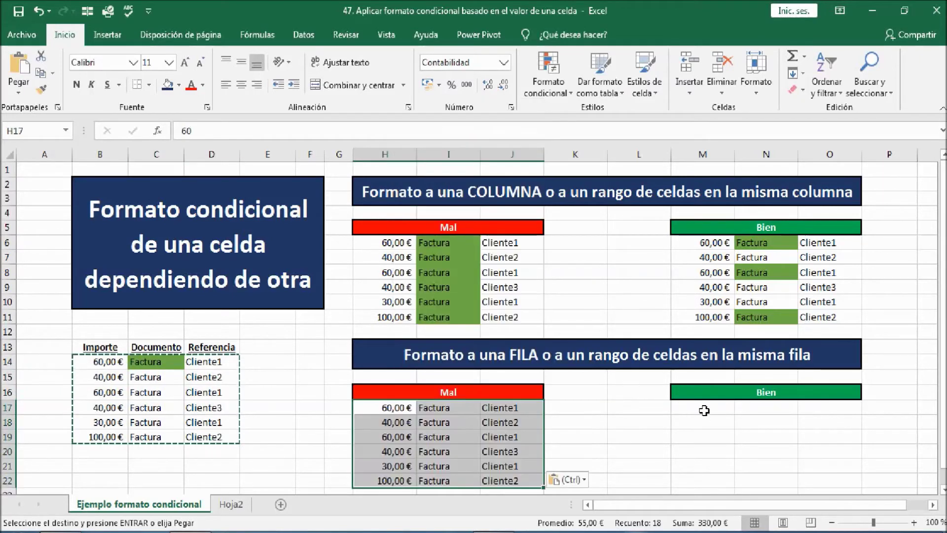
pyautogui.rightClick(705, 410)
pyautogui.click(756, 155)
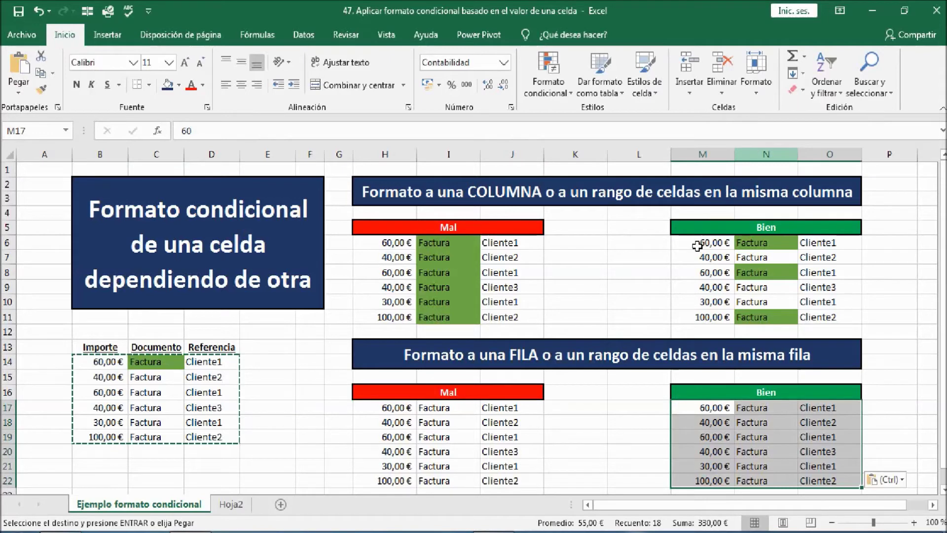
# Create a formula-based conditional formatting rule for H17:J17 in the Mal table with the absolute-reference formula =$H$17>50.
pyautogui.click(605, 409)
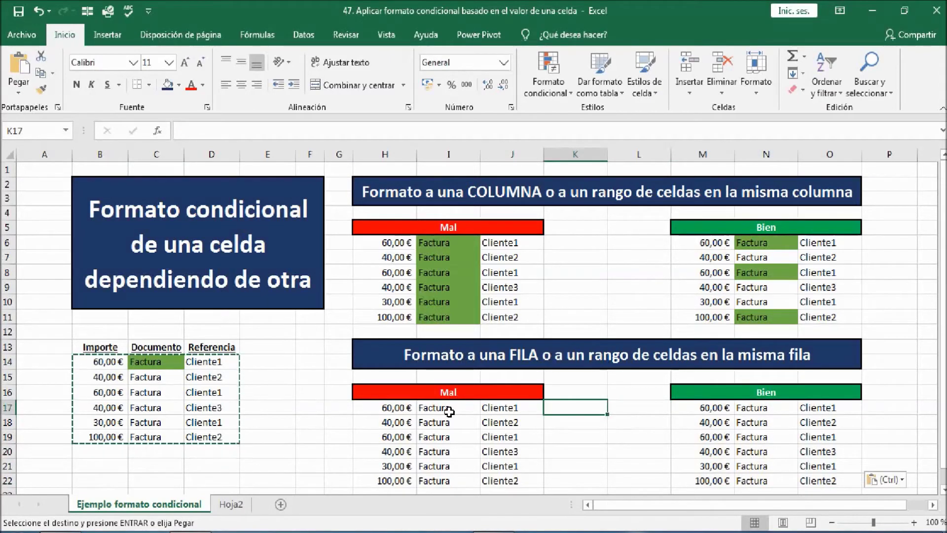
pyautogui.moveTo(393, 409); pyautogui.dragTo(498, 409)
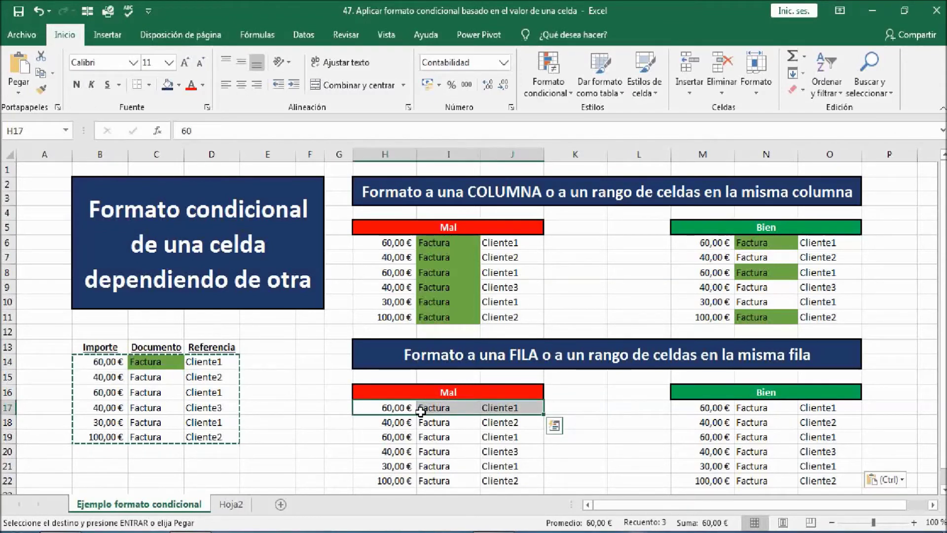
pyautogui.click(9, 408)
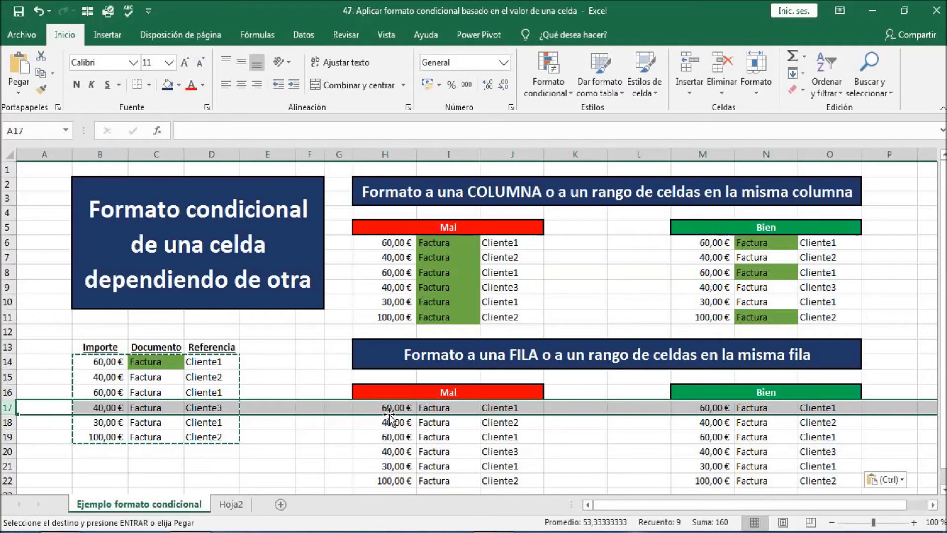
pyautogui.moveTo(388, 409); pyautogui.dragTo(491, 410)
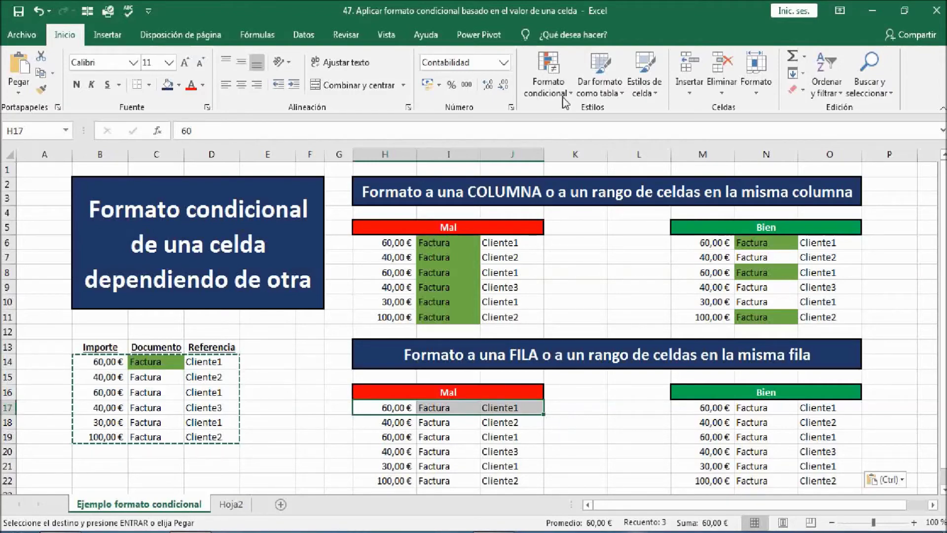
pyautogui.click(548, 81)
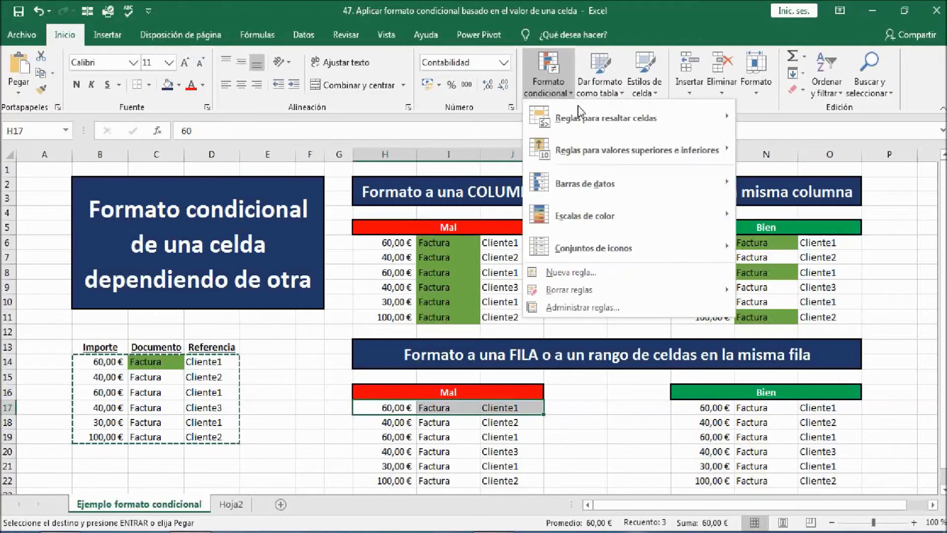
pyautogui.click(595, 274)
pyautogui.click(471, 164)
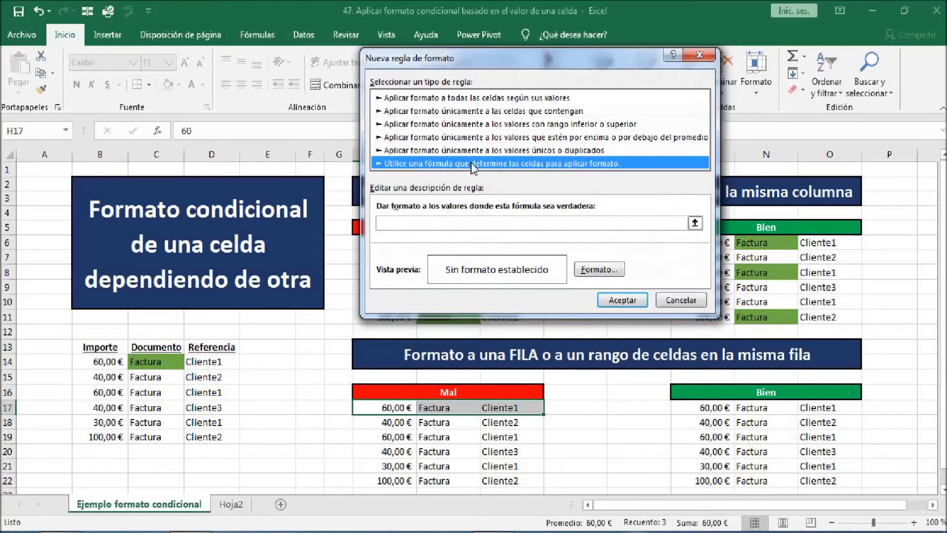
pyautogui.click(695, 223)
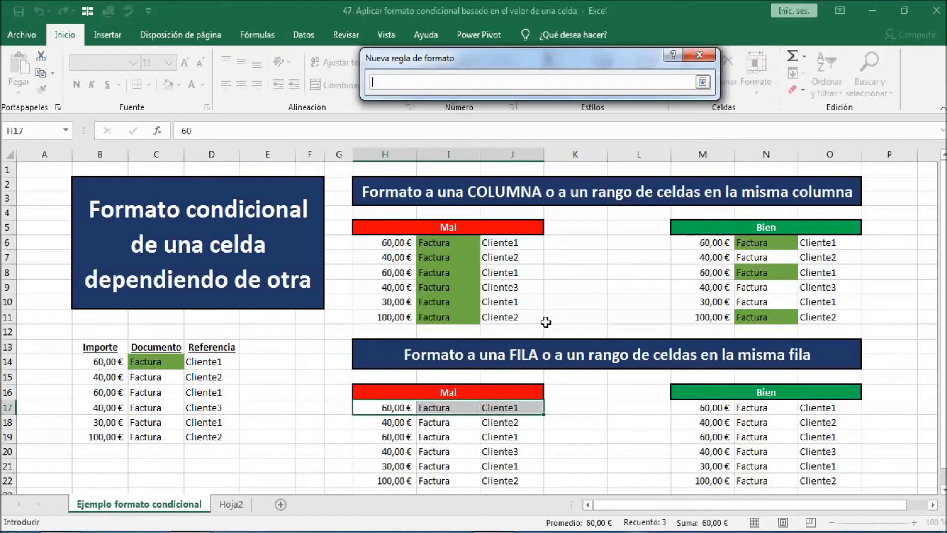
pyautogui.click(395, 407)
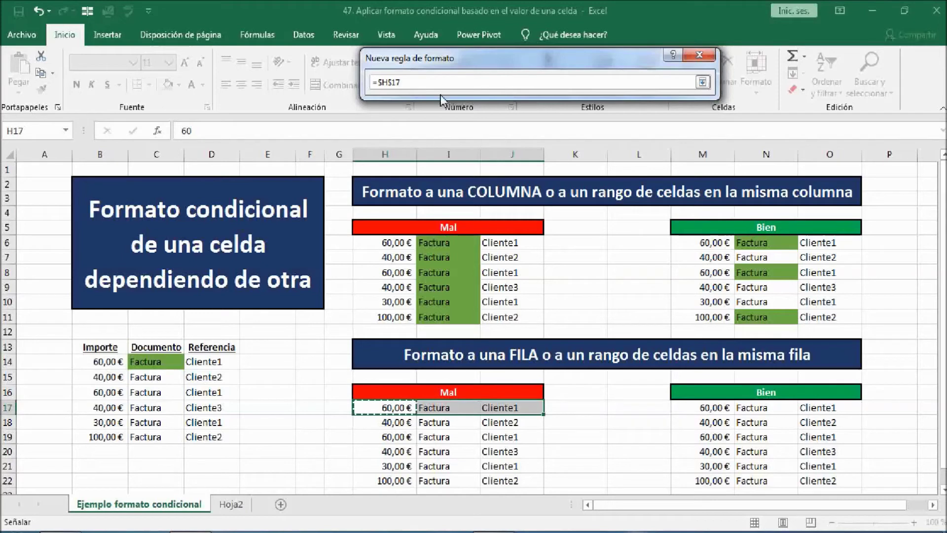
pyautogui.write('>')
pyautogui.click(702, 82)
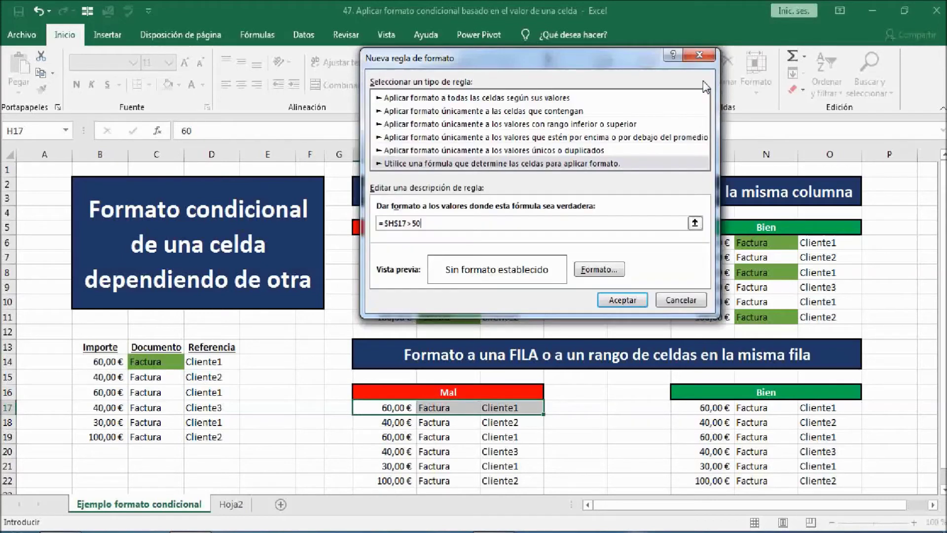
# Give the new rule for H17:J17 a green background fill and apply it.
pyautogui.click(599, 269)
pyautogui.click(504, 88)
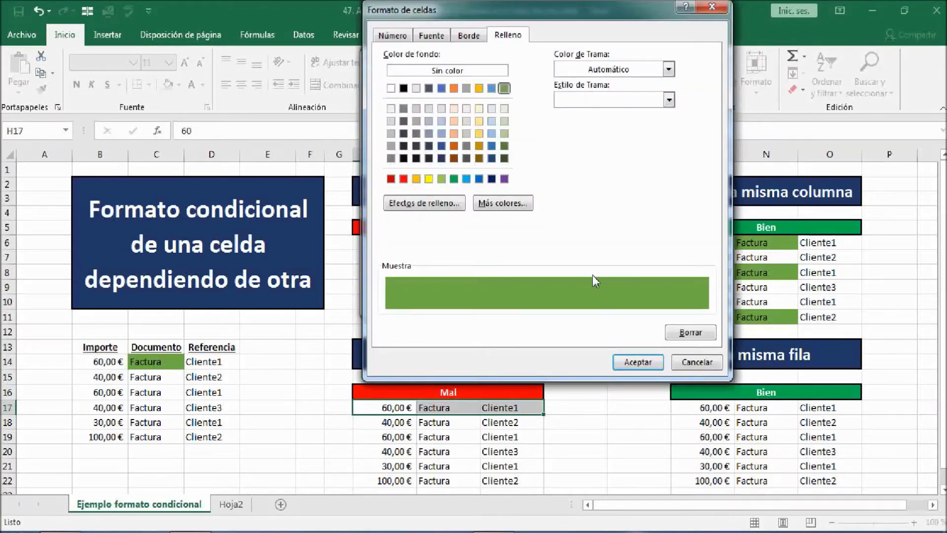
pyautogui.click(629, 360)
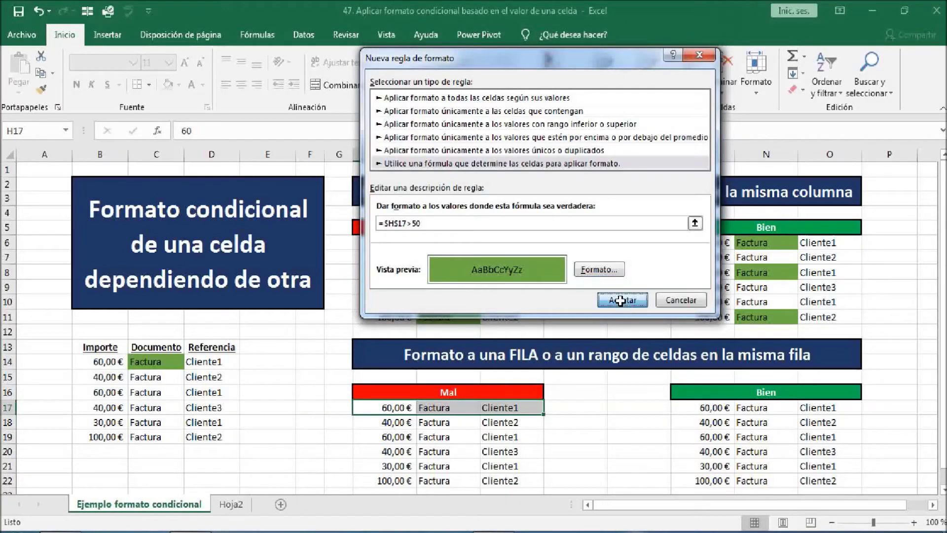
pyautogui.click(621, 300)
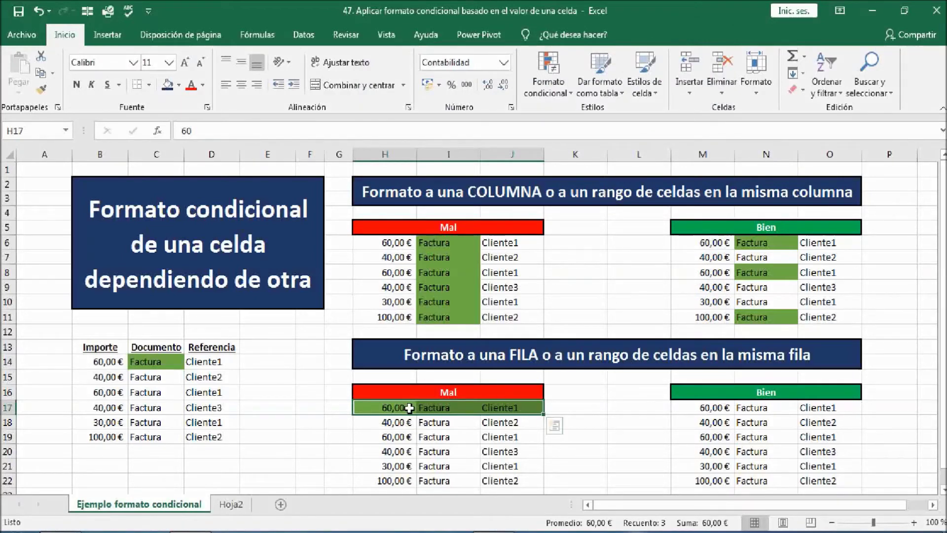
# Copy the formatting of H17:J17 onto the remaining Mal rows H18:J22.
pyautogui.click(392, 423)
pyautogui.moveTo(397, 408); pyautogui.dragTo(505, 407)
pyautogui.click(395, 408)
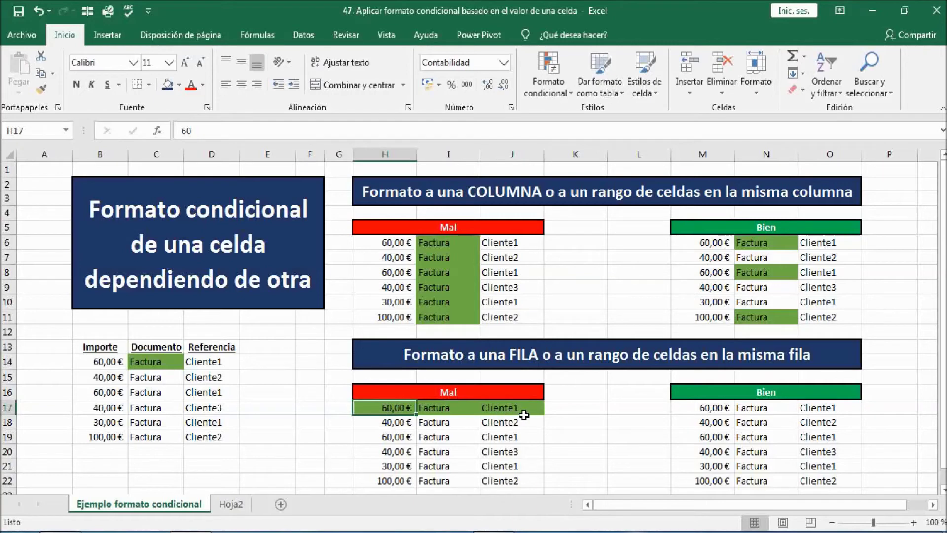
pyautogui.moveTo(390, 408); pyautogui.dragTo(497, 408)
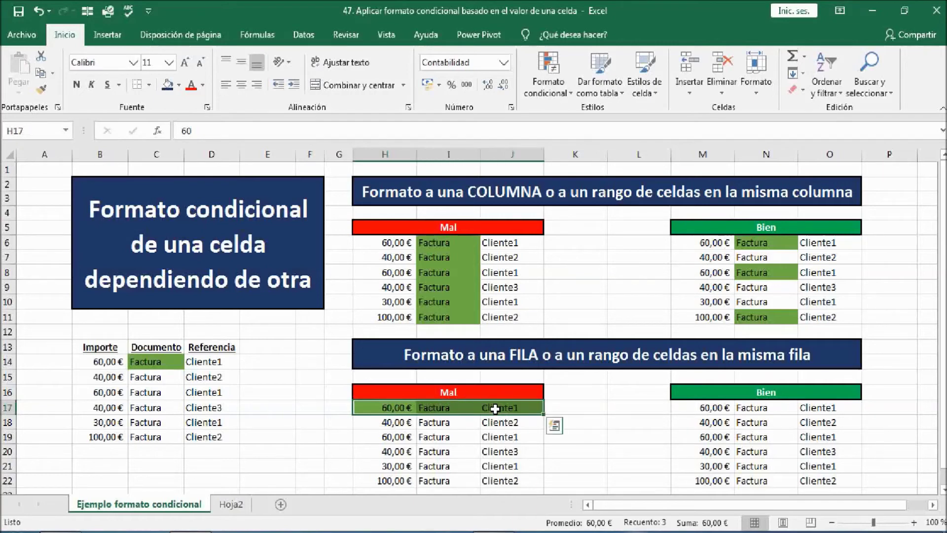
pyautogui.click(49, 100)
pyautogui.moveTo(391, 423)
pyautogui.mouseDown()
pyautogui.moveTo(444, 466)
pyautogui.moveTo(501, 480)
pyautogui.mouseUp()
pyautogui.click(602, 437)
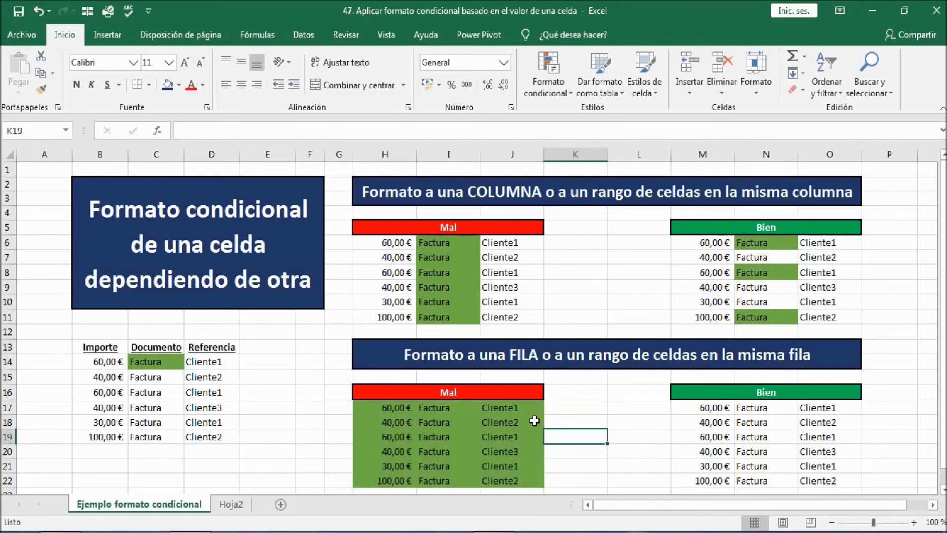
# Review the formulas and applied ranges of the conditional formatting rules on H17:J22.
pyautogui.click(437, 411)
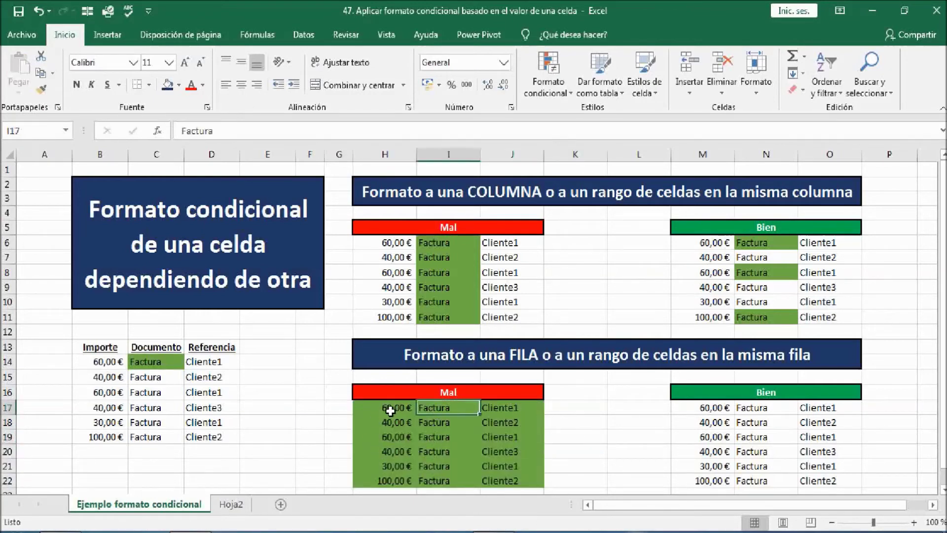
pyautogui.moveTo(391, 411); pyautogui.dragTo(527, 487)
pyautogui.click(548, 79)
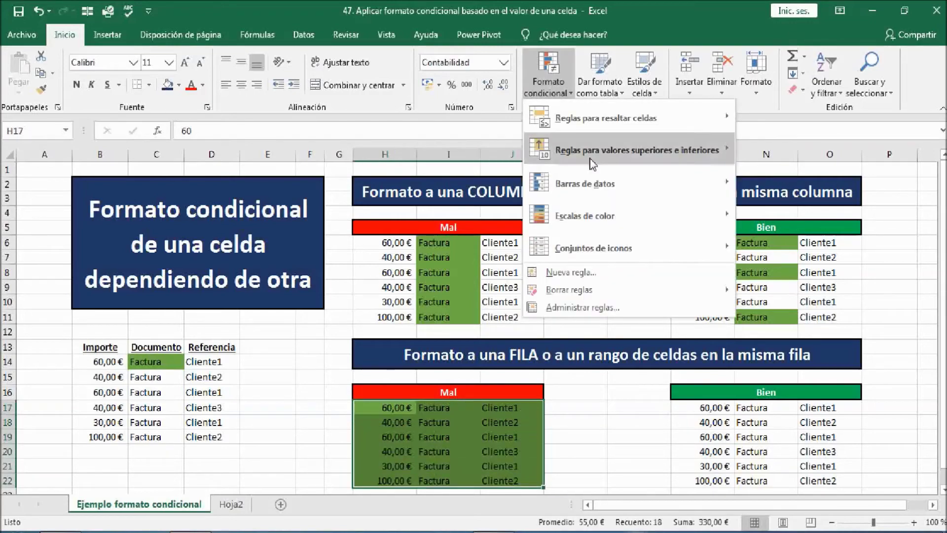
pyautogui.click(593, 305)
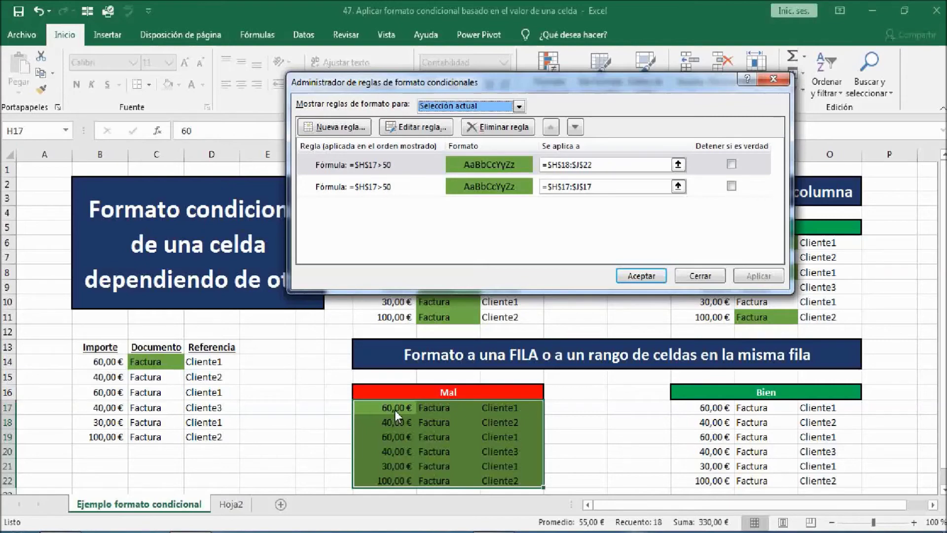
pyautogui.click(709, 274)
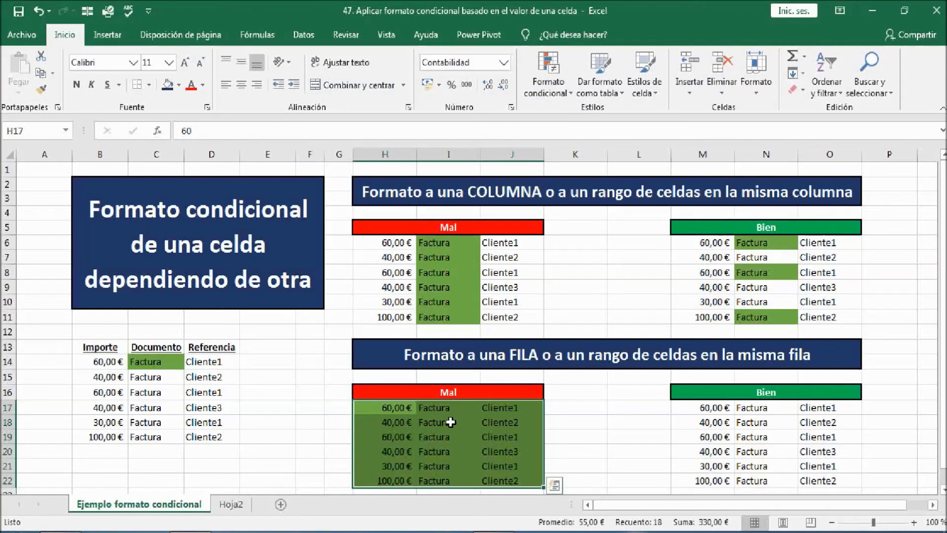
pyautogui.click(450, 422)
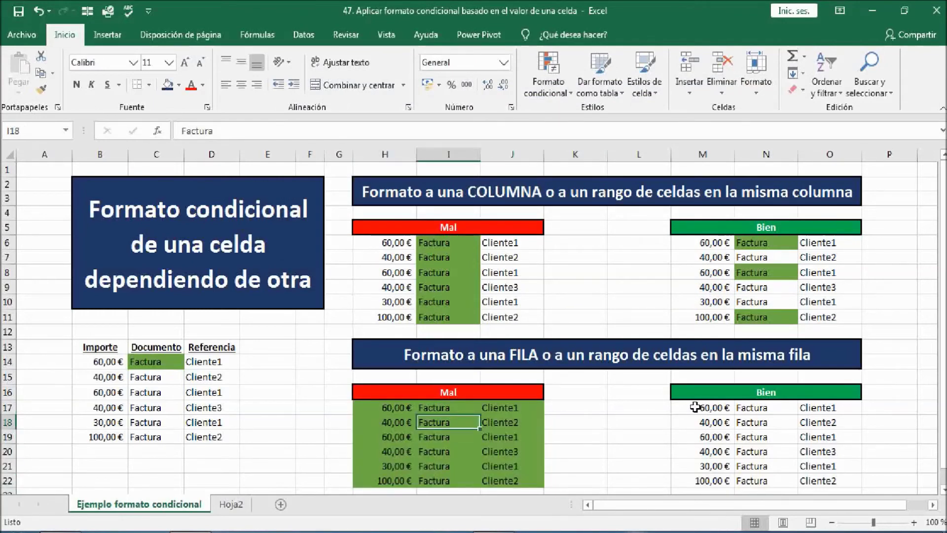
# Create a formula-based conditional formatting rule for M17:O17 in the Bien table with the mixed-reference formula =$M17>50.
pyautogui.moveTo(694, 411); pyautogui.dragTo(819, 411)
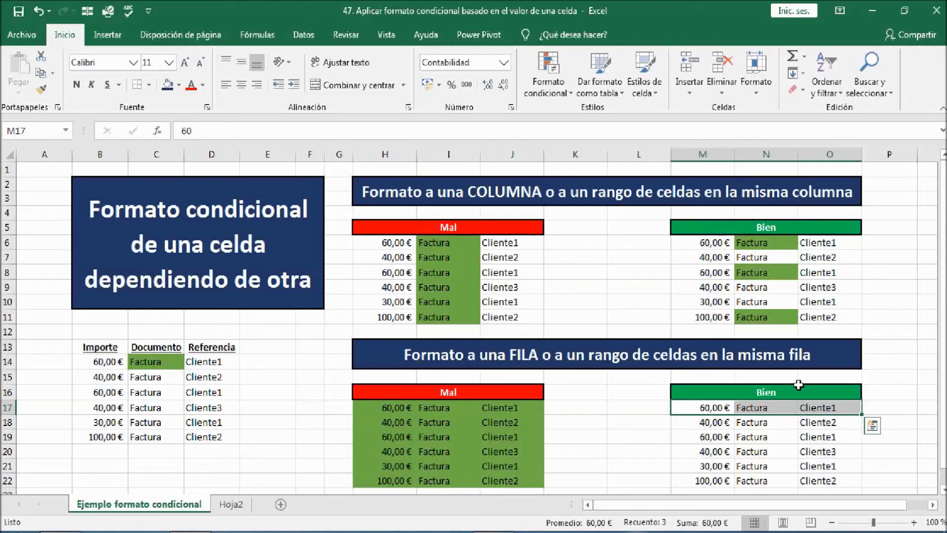
pyautogui.click(549, 81)
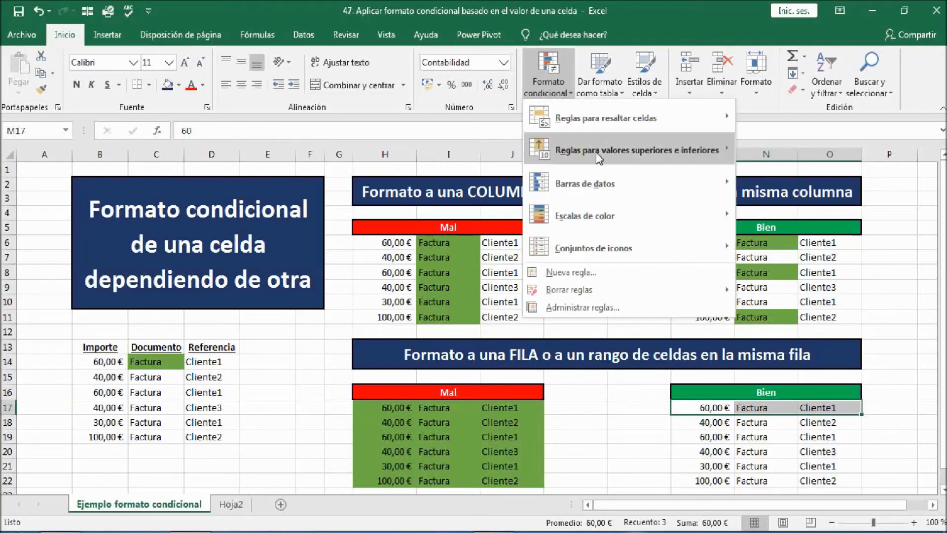
pyautogui.click(615, 275)
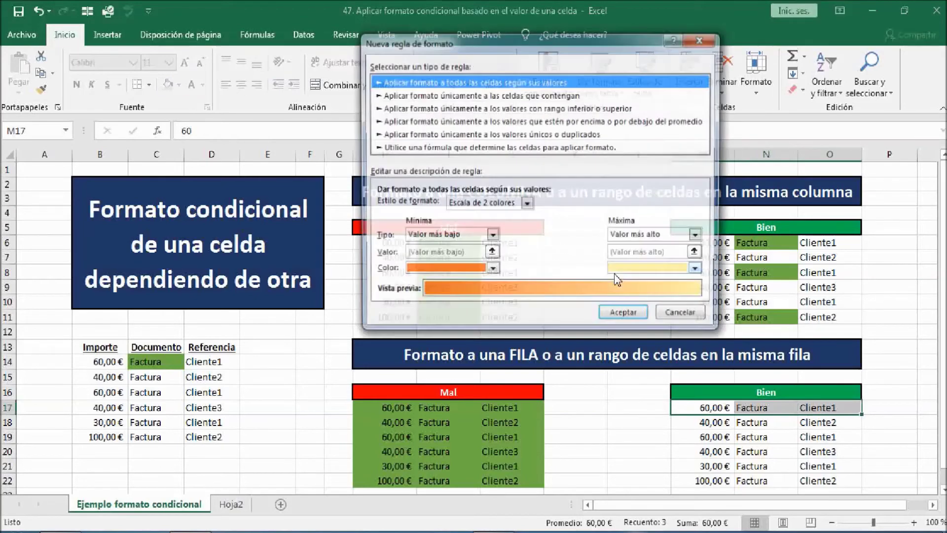
pyautogui.click(466, 149)
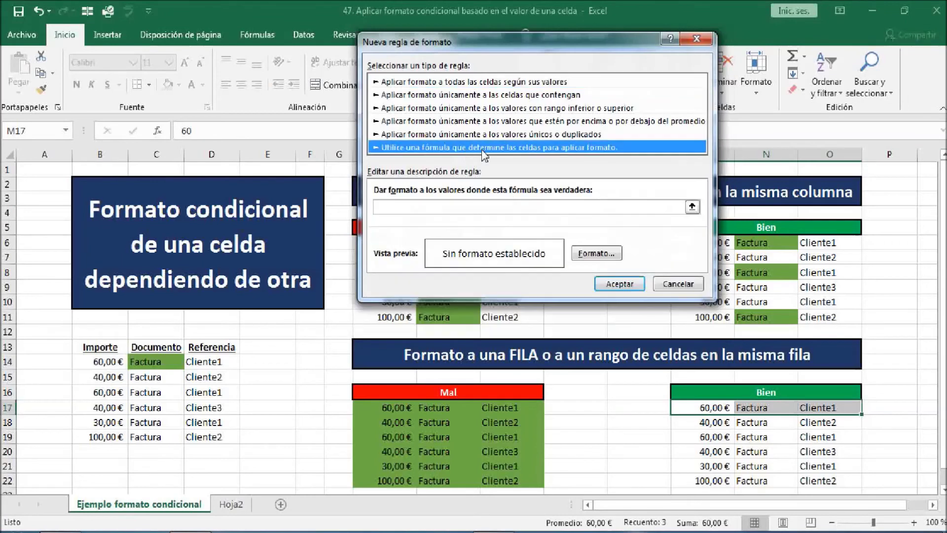
pyautogui.click(693, 207)
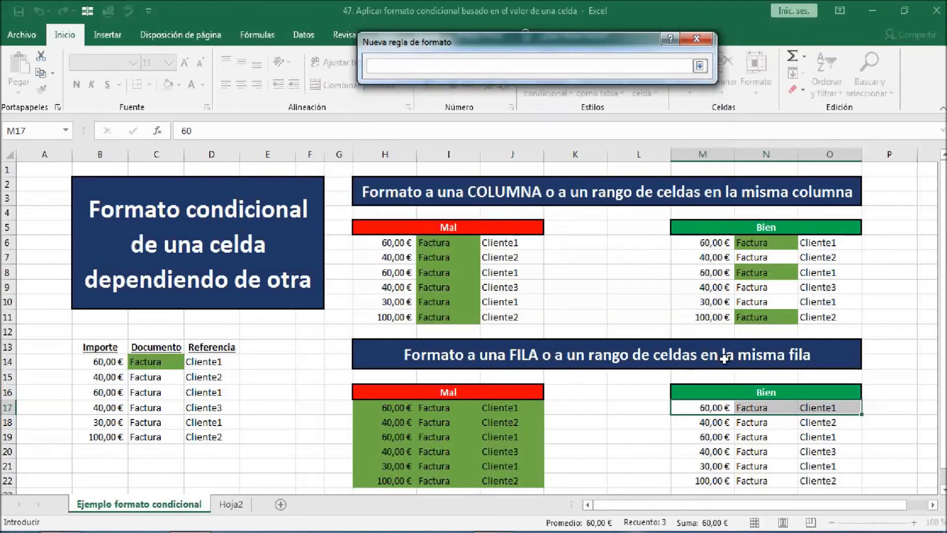
pyautogui.click(705, 408)
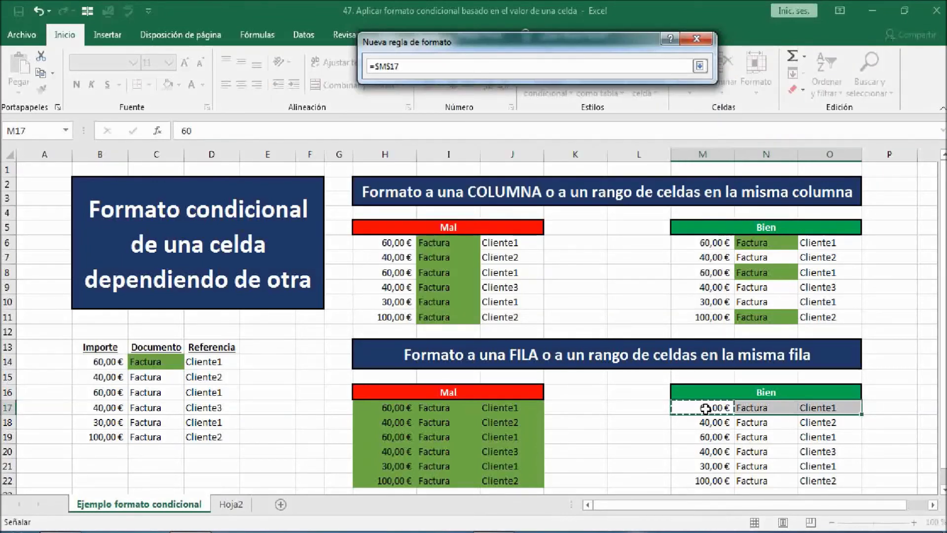
pyautogui.write('>50')
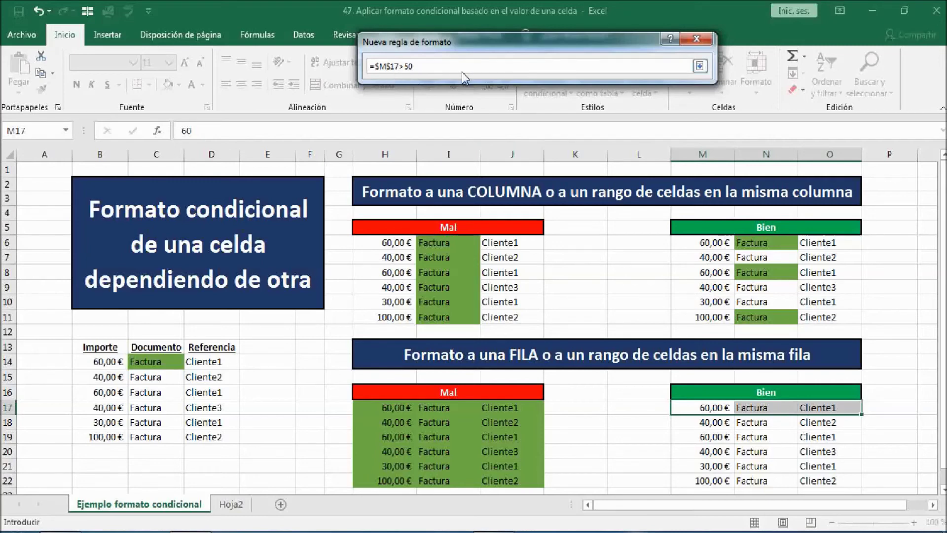
pyautogui.press('F4')
pyautogui.press('F4')
pyautogui.click(701, 68)
# Give the M17:O17 rule a green background fill and copy the formatting of M17:O17 onto M18:O22.
pyautogui.click(599, 253)
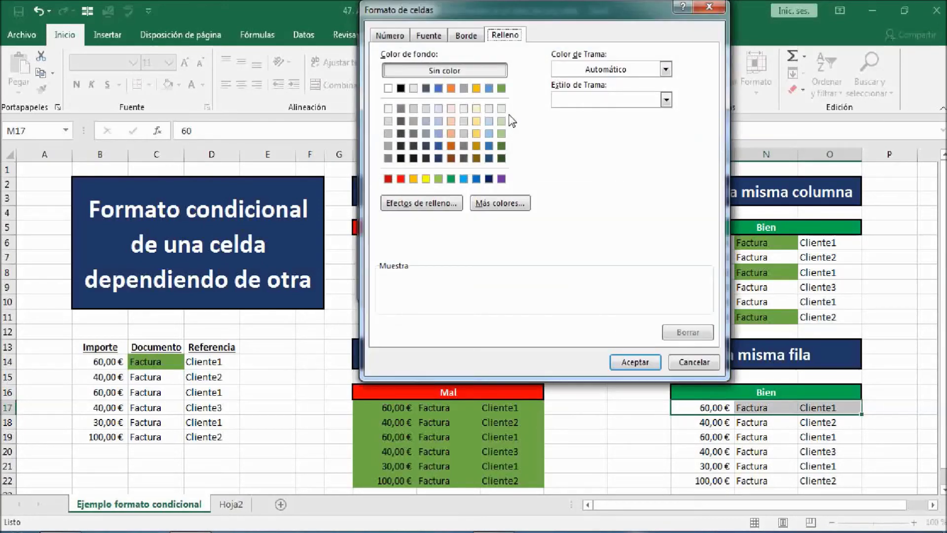
pyautogui.click(501, 88)
pyautogui.click(634, 363)
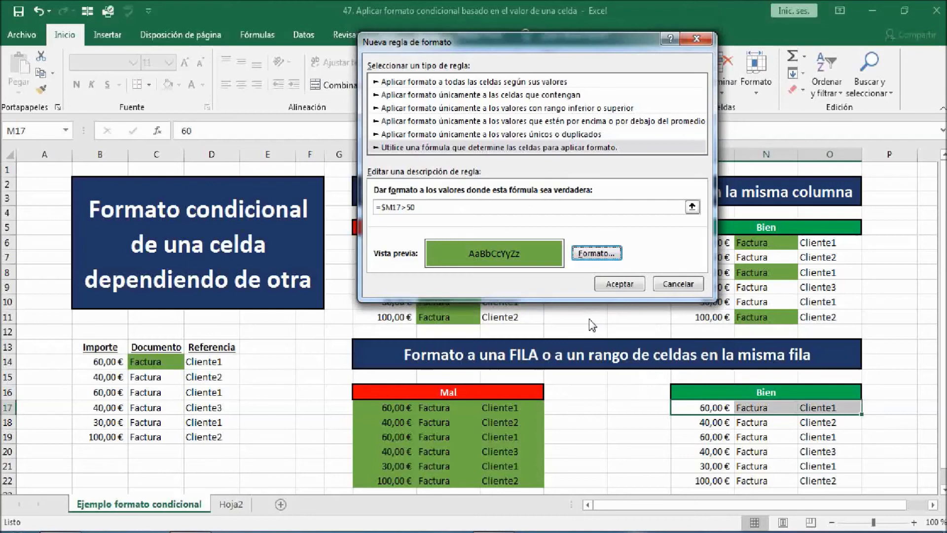
pyautogui.click(615, 284)
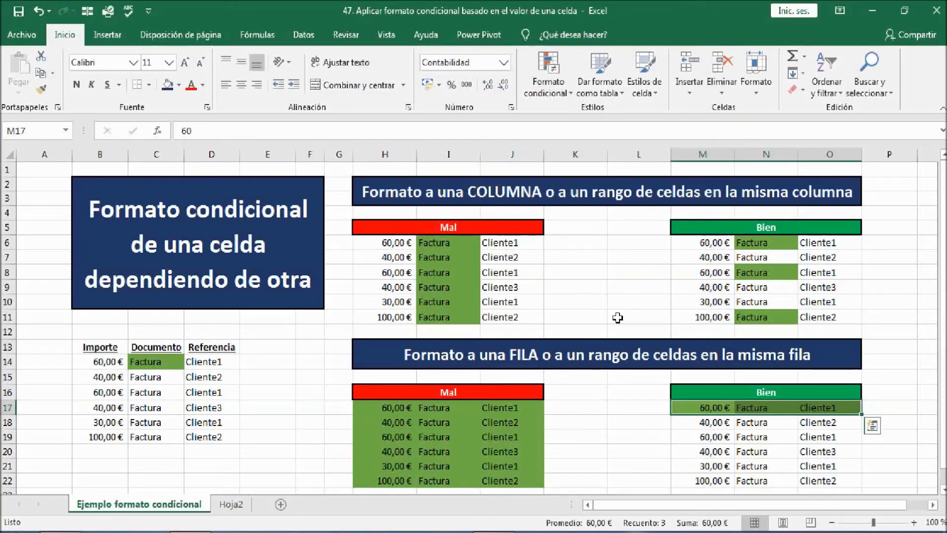
pyautogui.click(41, 89)
pyautogui.moveTo(715, 422); pyautogui.dragTo(823, 481)
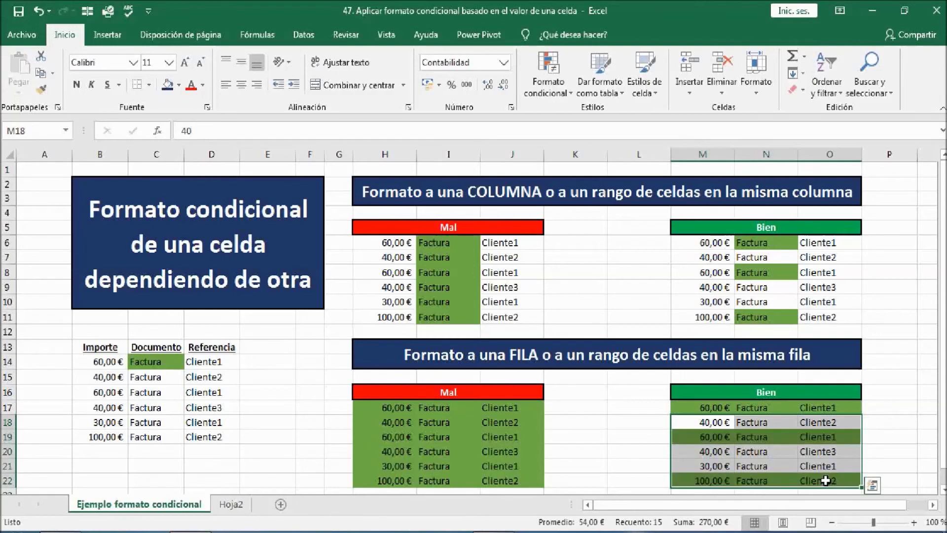
# Check the fill of the Bien rows 17 to 22 against their amounts in column M.
pyautogui.click(713, 412)
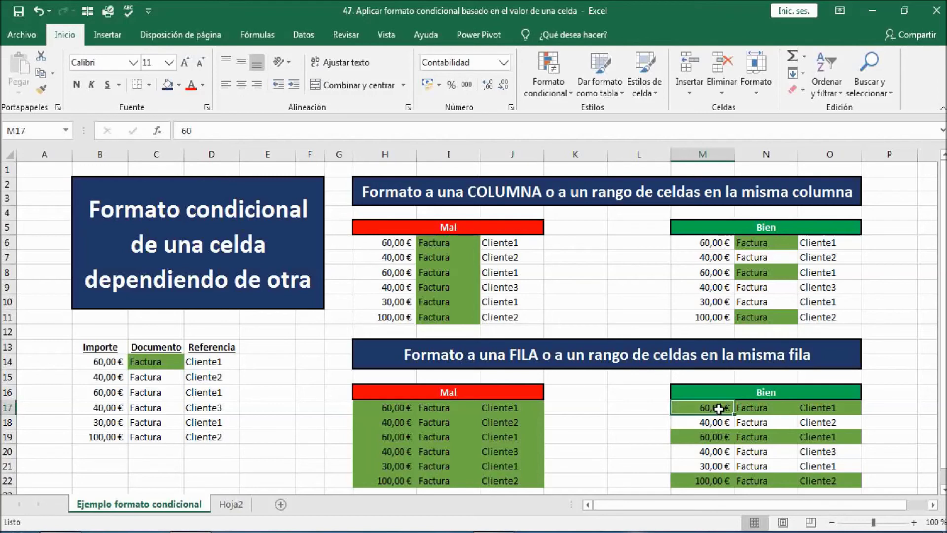
pyautogui.click(711, 439)
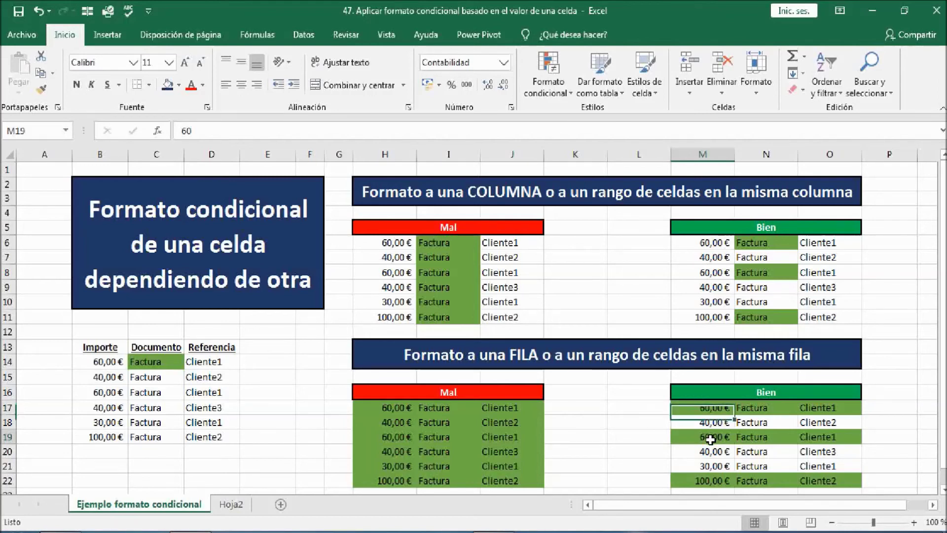
pyautogui.click(715, 477)
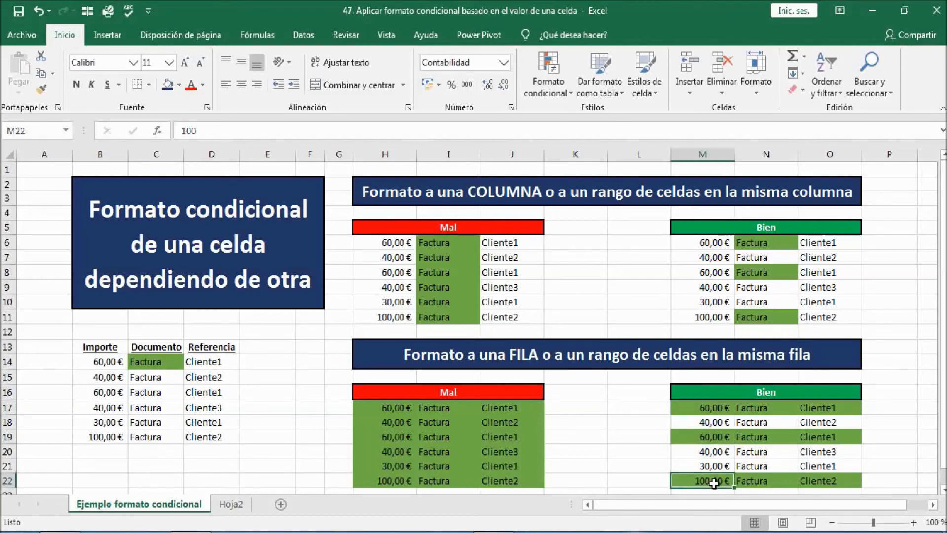
pyautogui.click(710, 409)
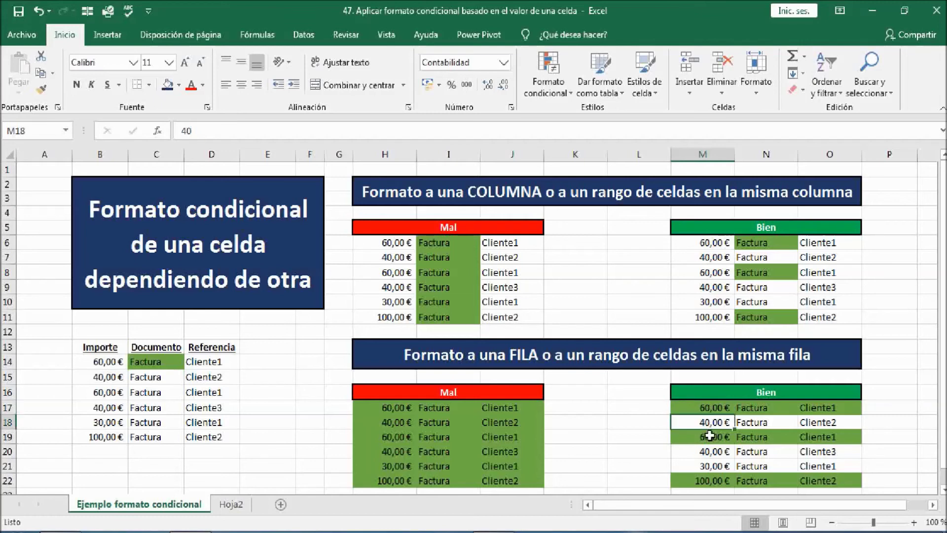
# Examine the amounts in M17, M19, M20 and M22 of the lower Bien table alongside their row formatting, finishing with cell A1 selected.
pyautogui.click(706, 437)
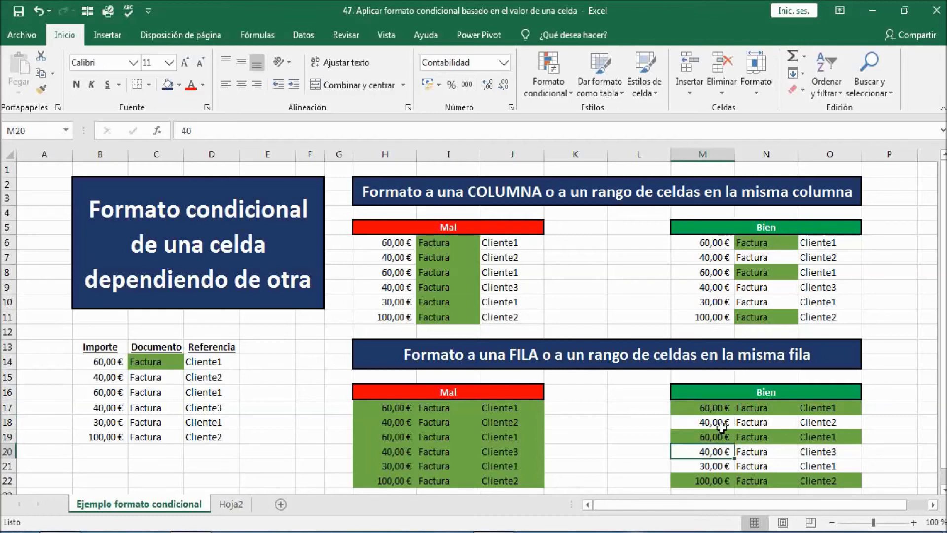
pyautogui.click(711, 409)
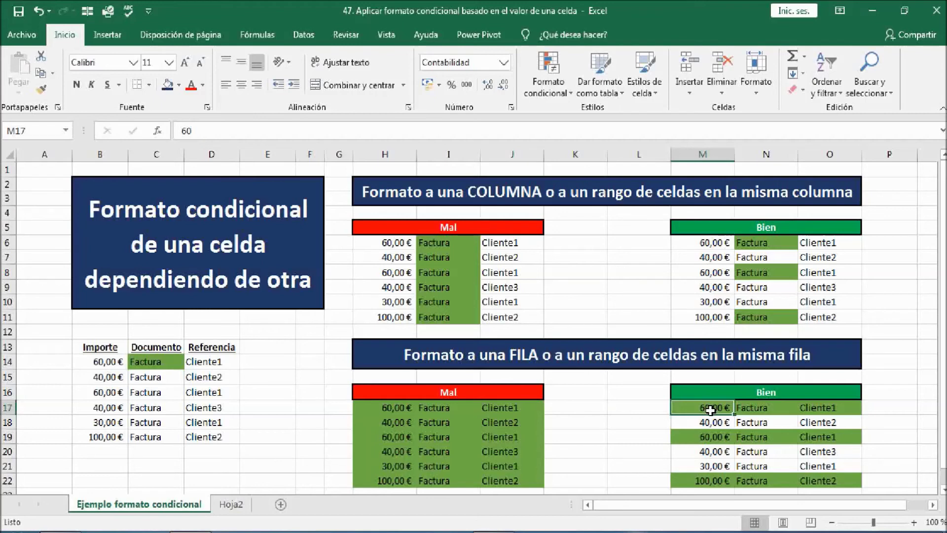
pyautogui.moveTo(710, 408); pyautogui.dragTo(839, 407)
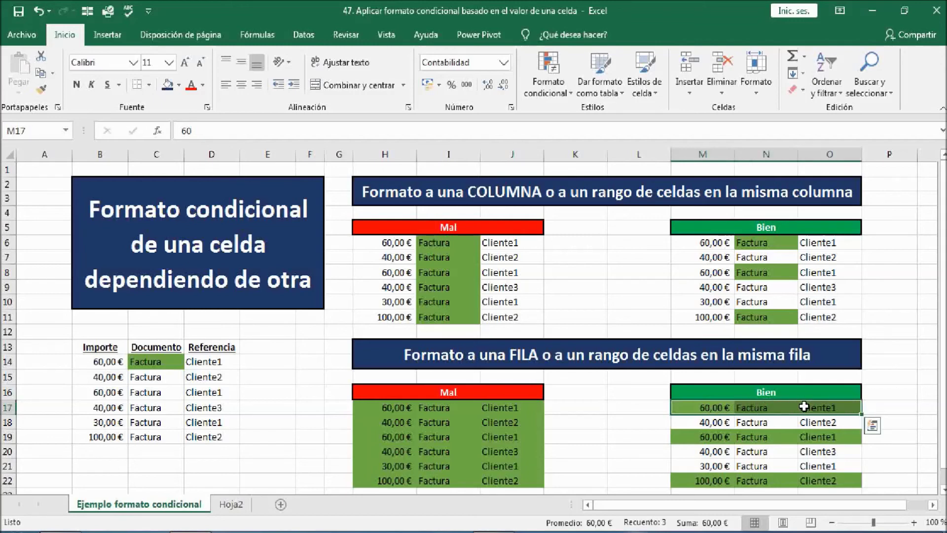
pyautogui.click(718, 408)
pyautogui.click(712, 437)
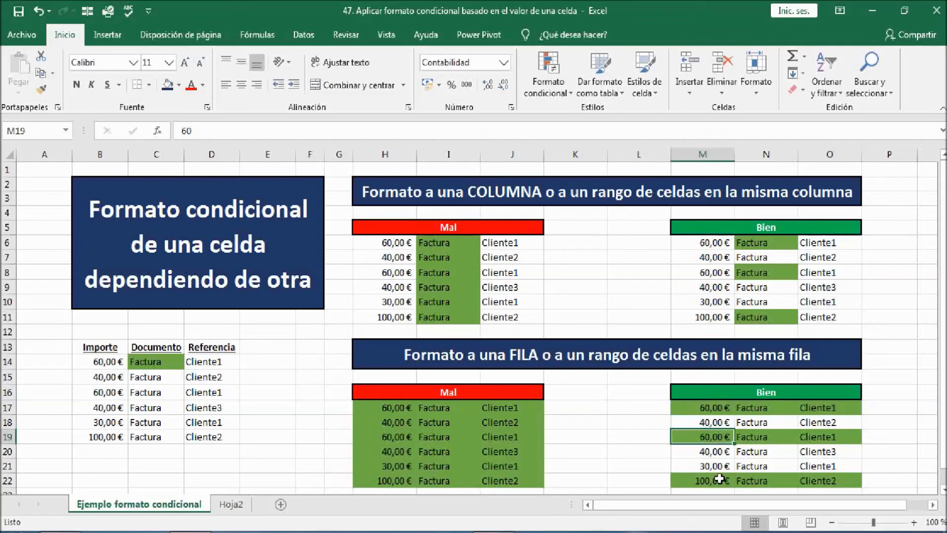
pyautogui.click(706, 482)
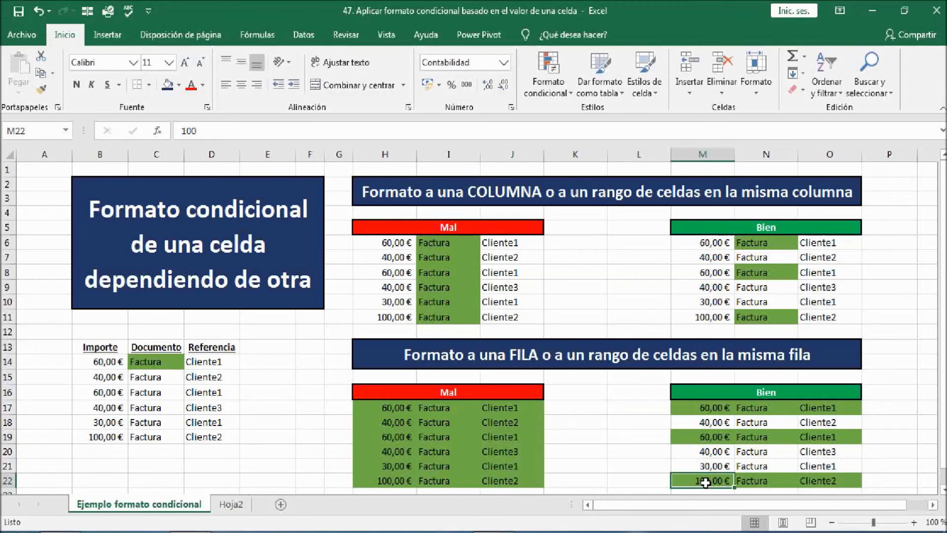
pyautogui.click(704, 406)
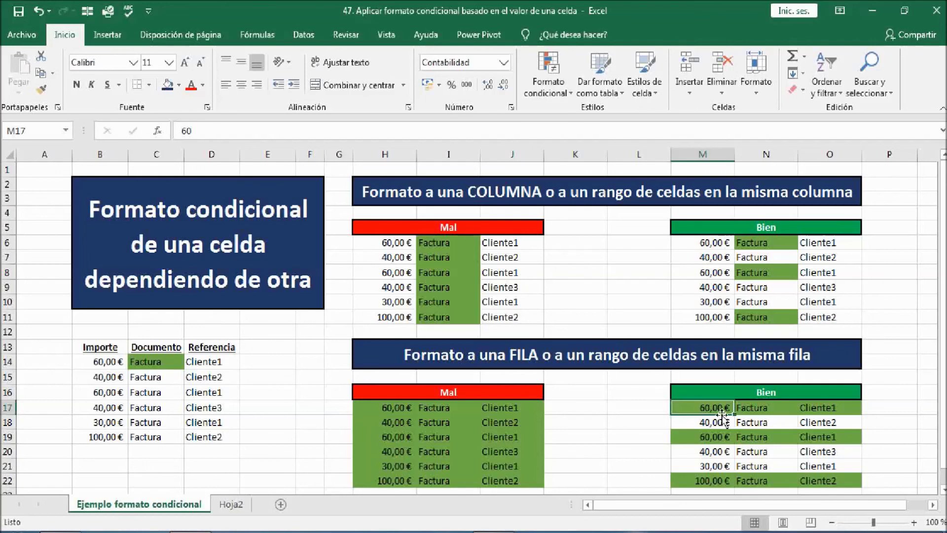
pyautogui.click(45, 173)
pyautogui.click(45, 174)
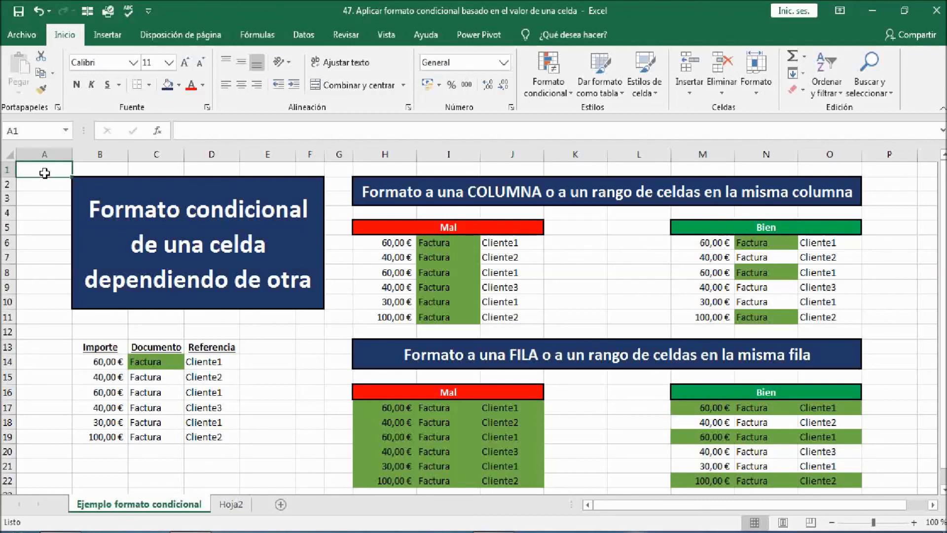